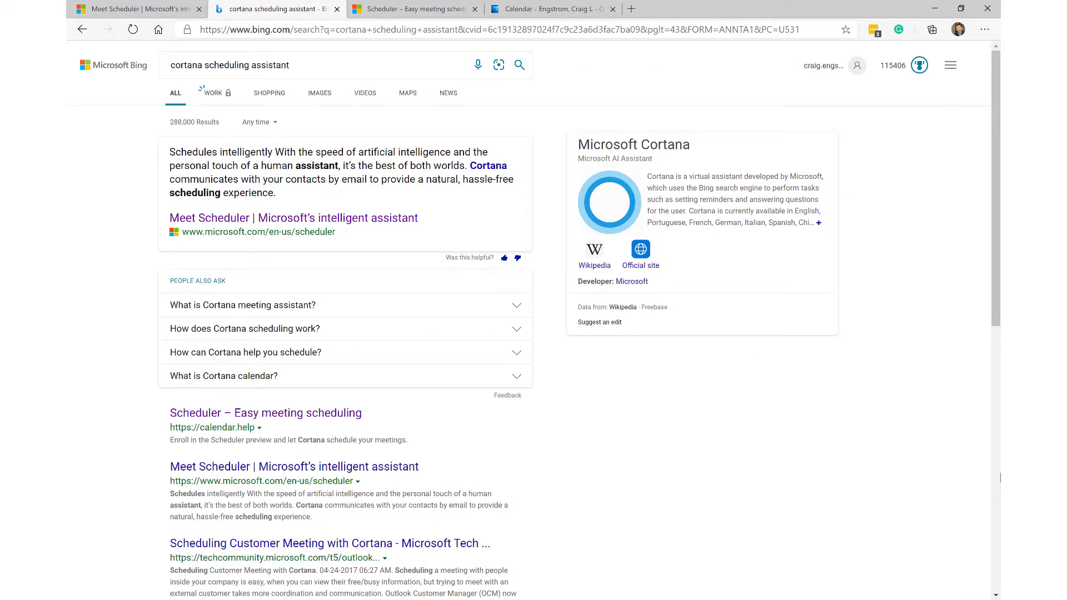
# Scroll through the Meet your Scheduler overview, then bring up the calendar.help sign-up page.
pyautogui.click(139, 9)
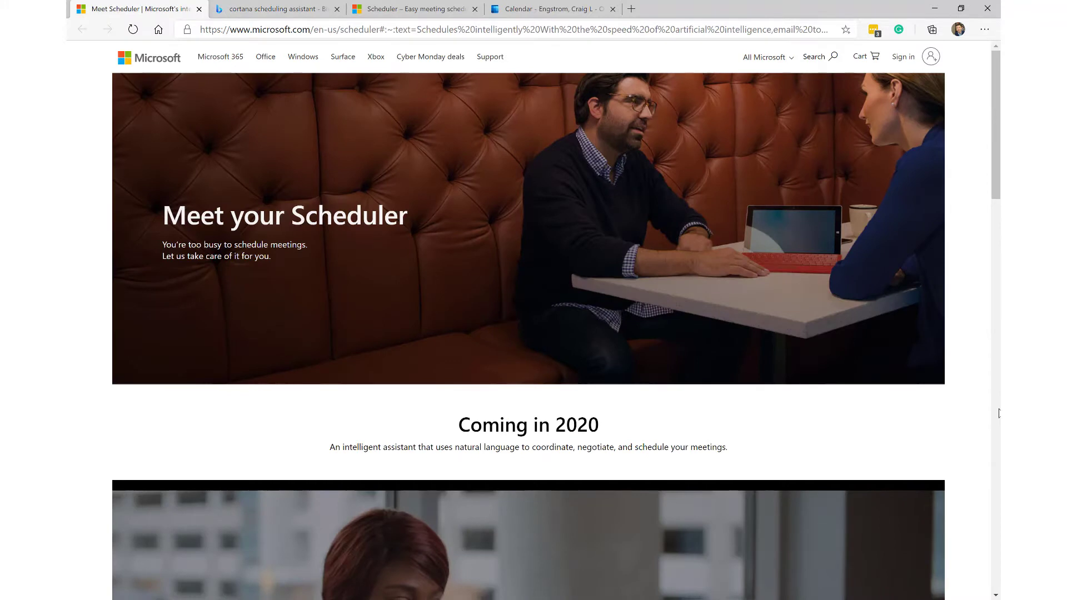
pyautogui.scroll(-4, 999, 413)
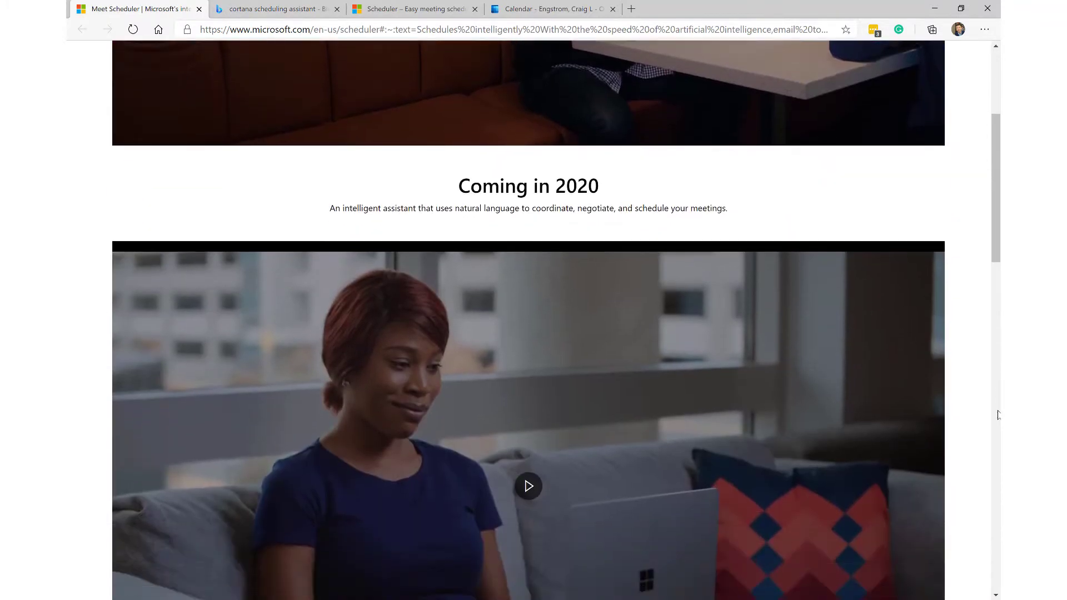
pyautogui.scroll(-3, 998, 414)
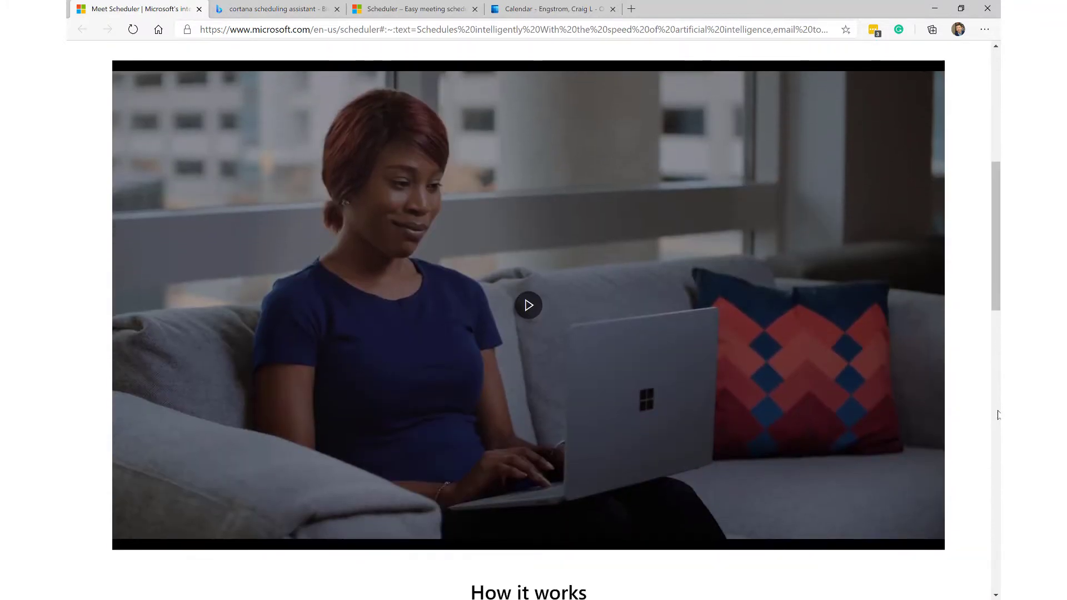
pyautogui.scroll(-8, 999, 413)
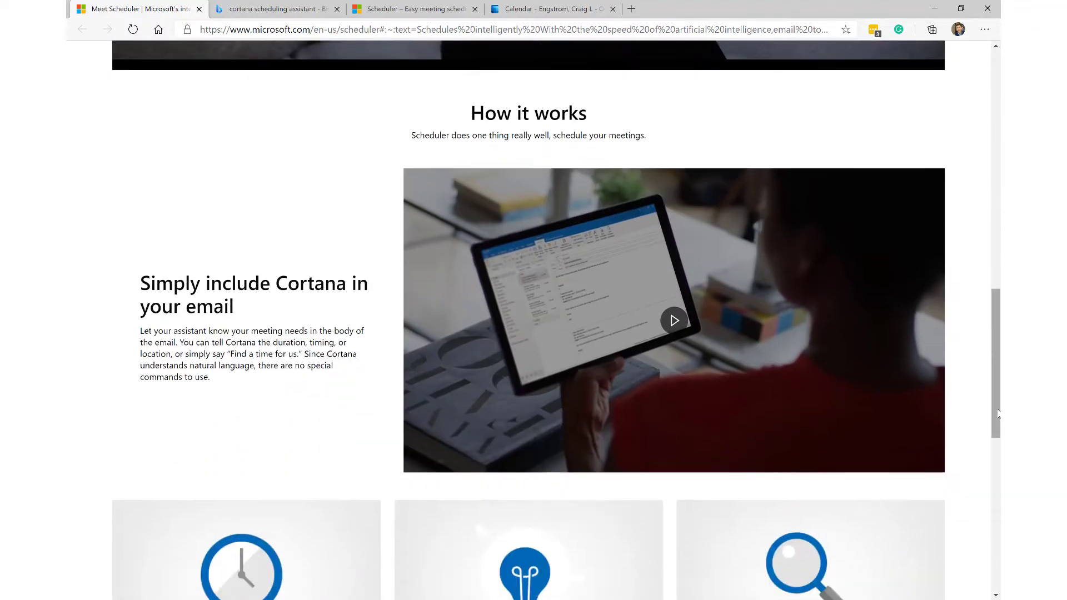
pyautogui.scroll(-1, 998, 413)
pyautogui.scroll(-2, 998, 421)
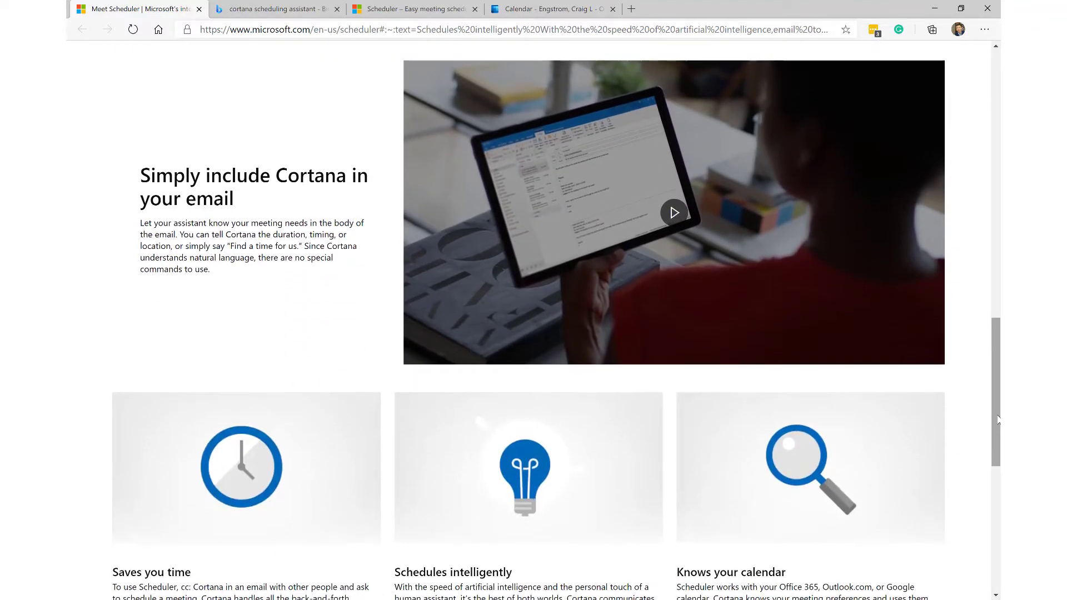
pyautogui.scroll(-3, 998, 419)
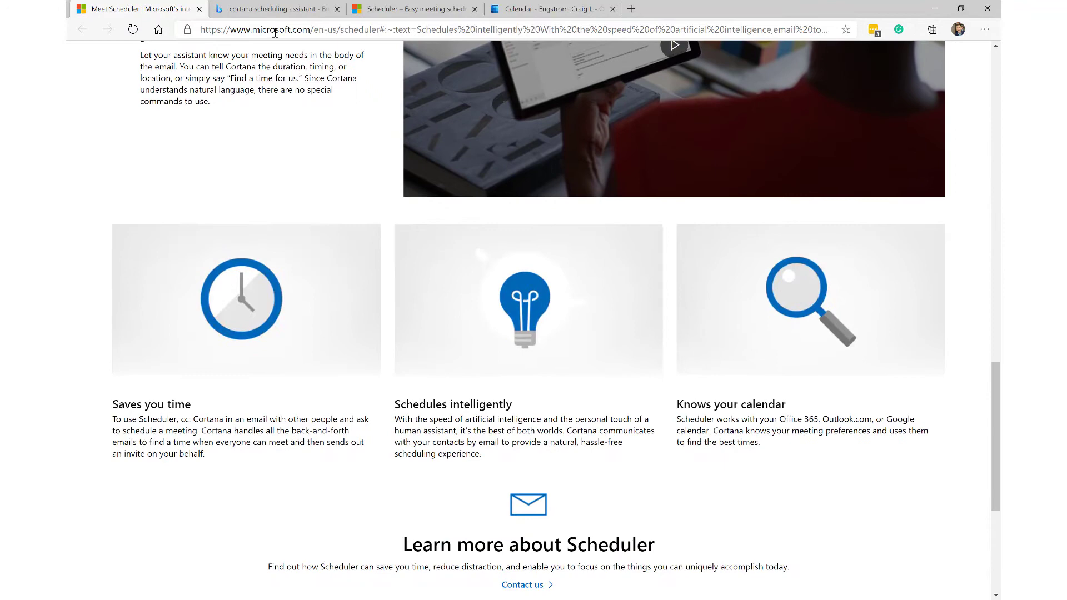
pyautogui.click(300, 10)
pyautogui.click(378, 10)
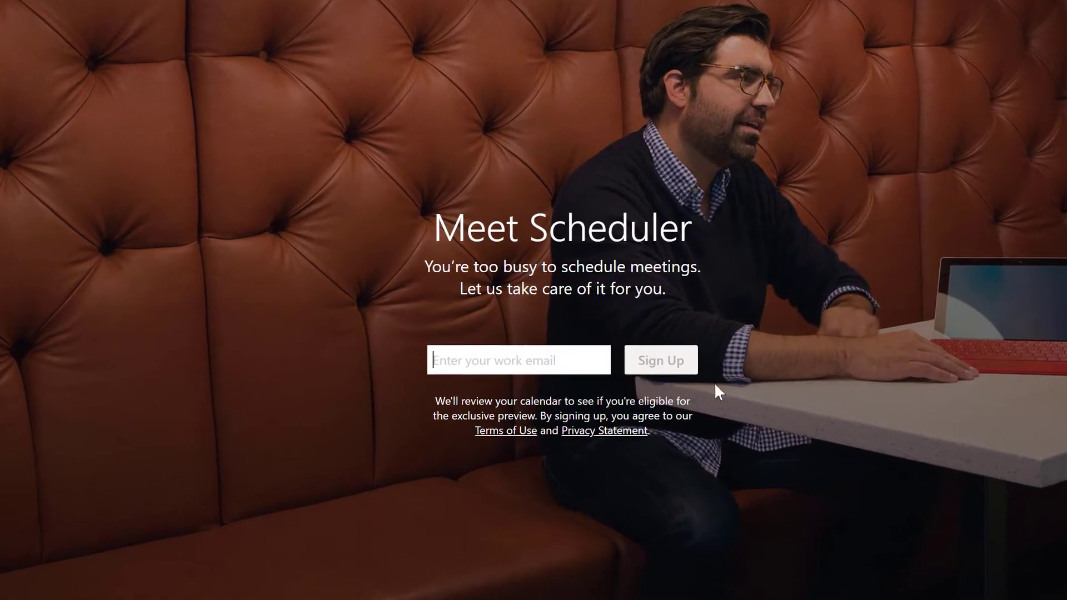
# Start signing up for the Scheduler preview by entering a work email.
pyautogui.click(502, 358)
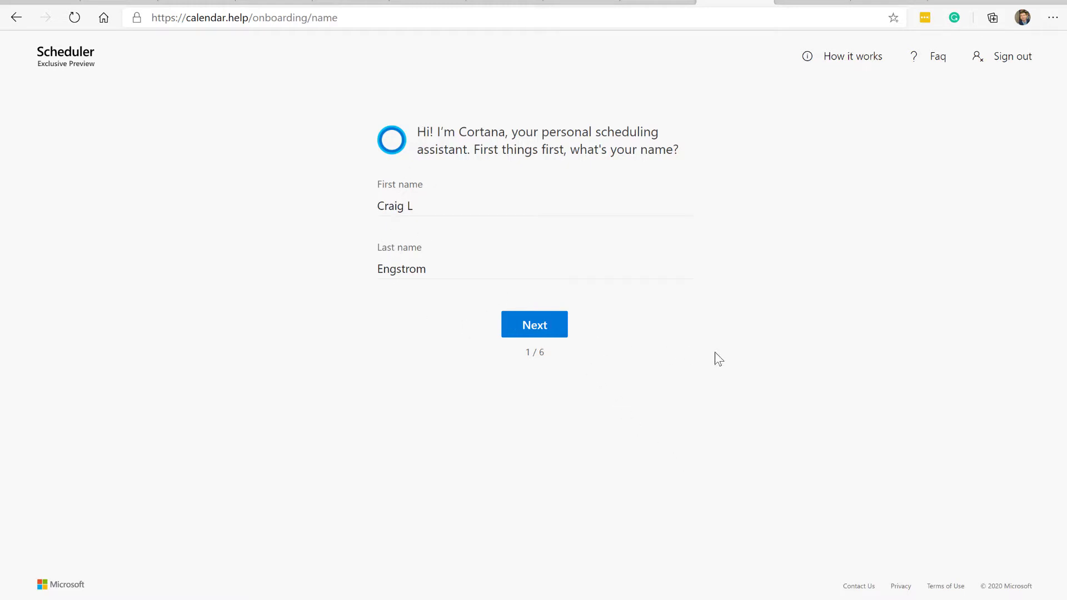
# Advance through the intro pages and turn off 'Never schedule a meeting at lunch time'.
pyautogui.click(513, 325)
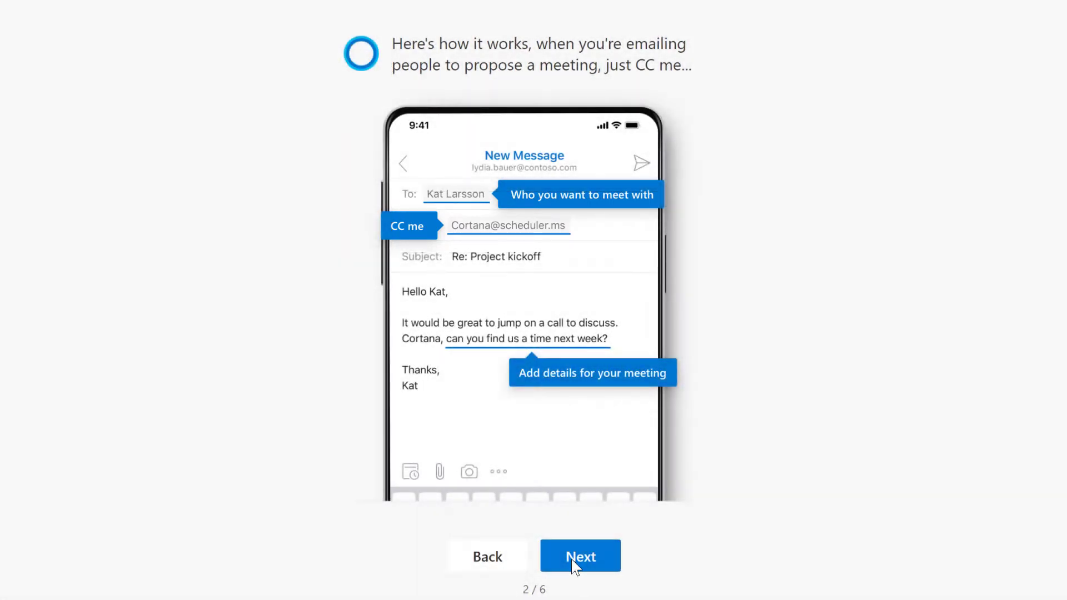
pyautogui.click(576, 558)
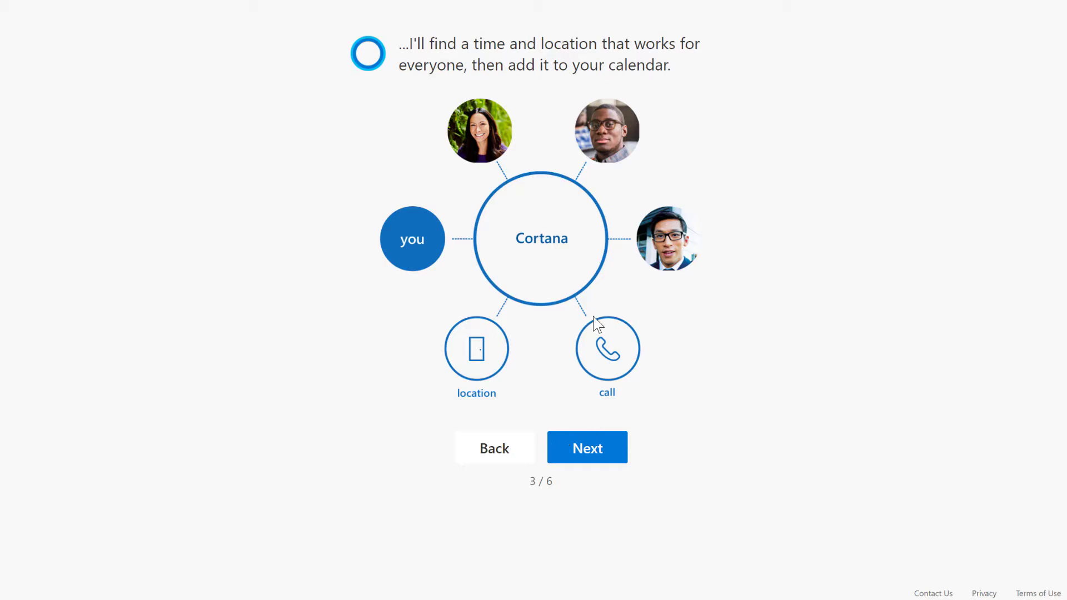
pyautogui.click(601, 460)
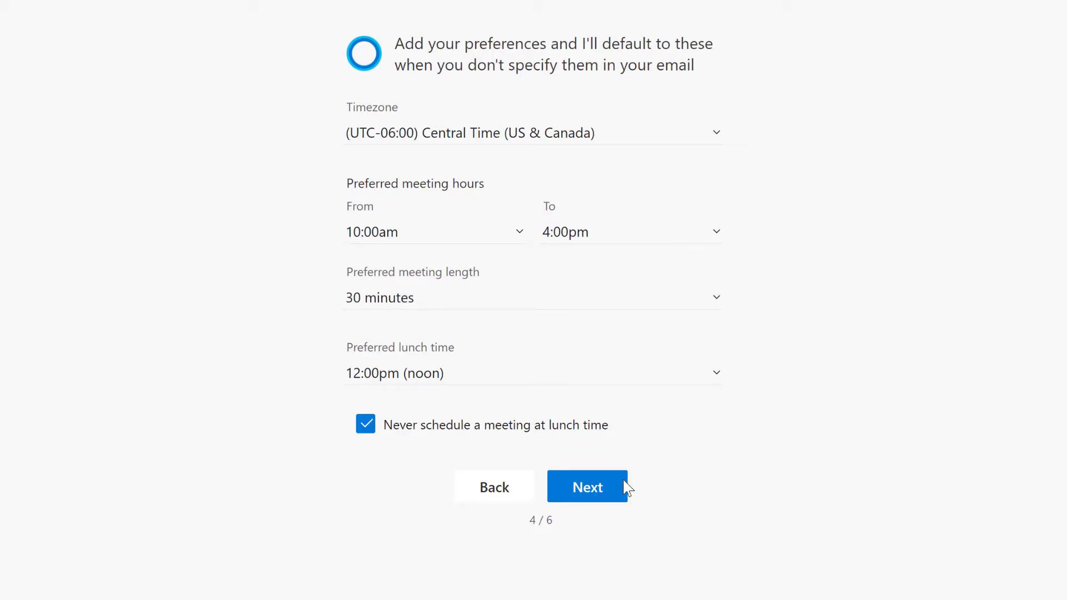
pyautogui.click(378, 429)
pyautogui.click(621, 491)
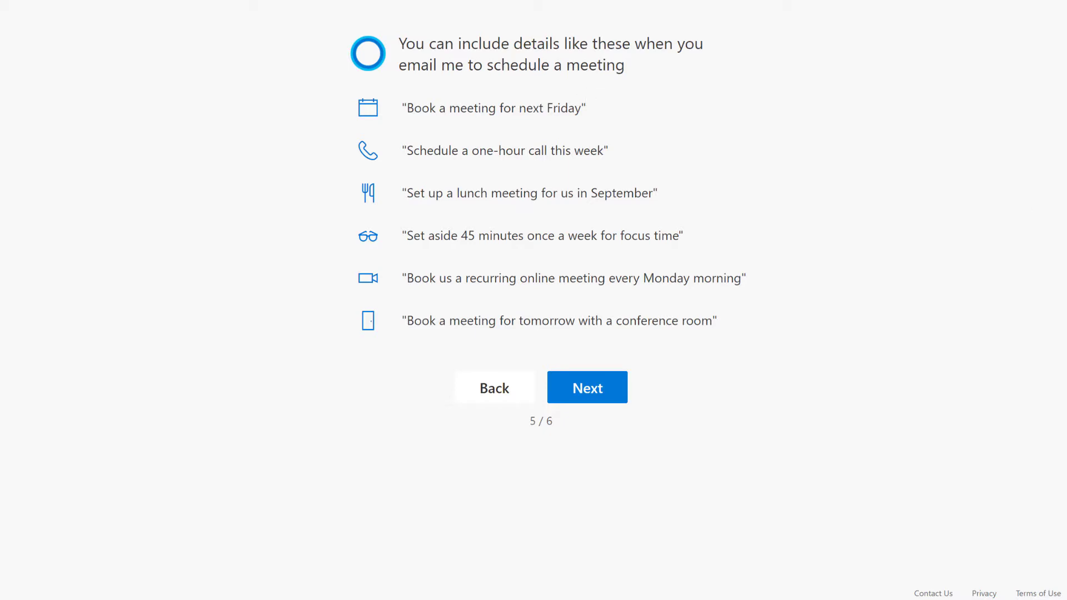
# Finish the example-phrases step to complete Scheduler onboarding.
pyautogui.click(595, 385)
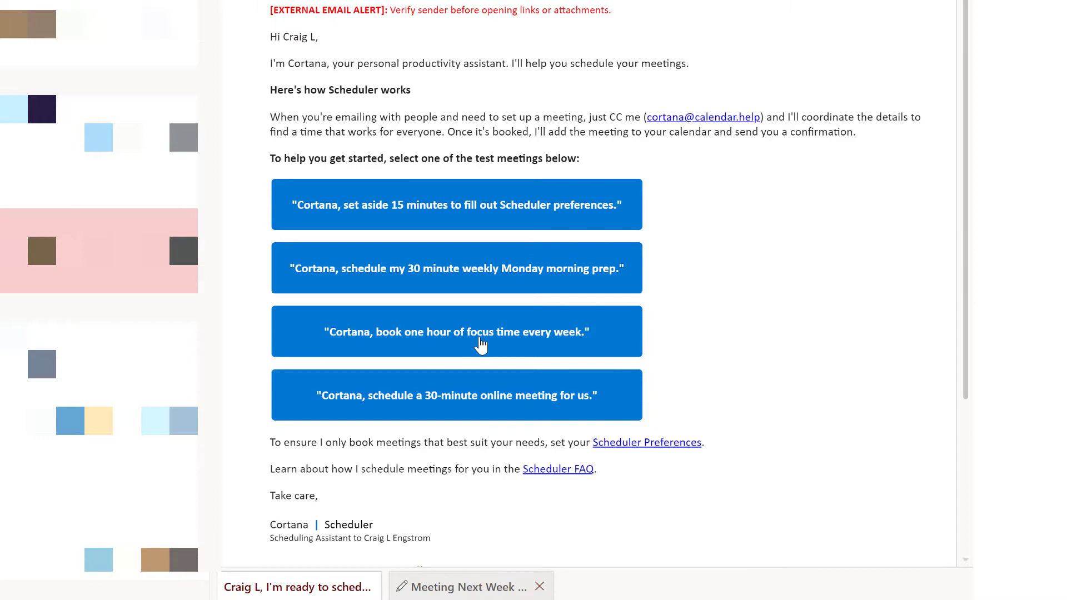
# Open the 'Prepare for the week' conversation and expand the request and Cortana's acknowledgment.
pyautogui.scroll(-2, 476, 250)
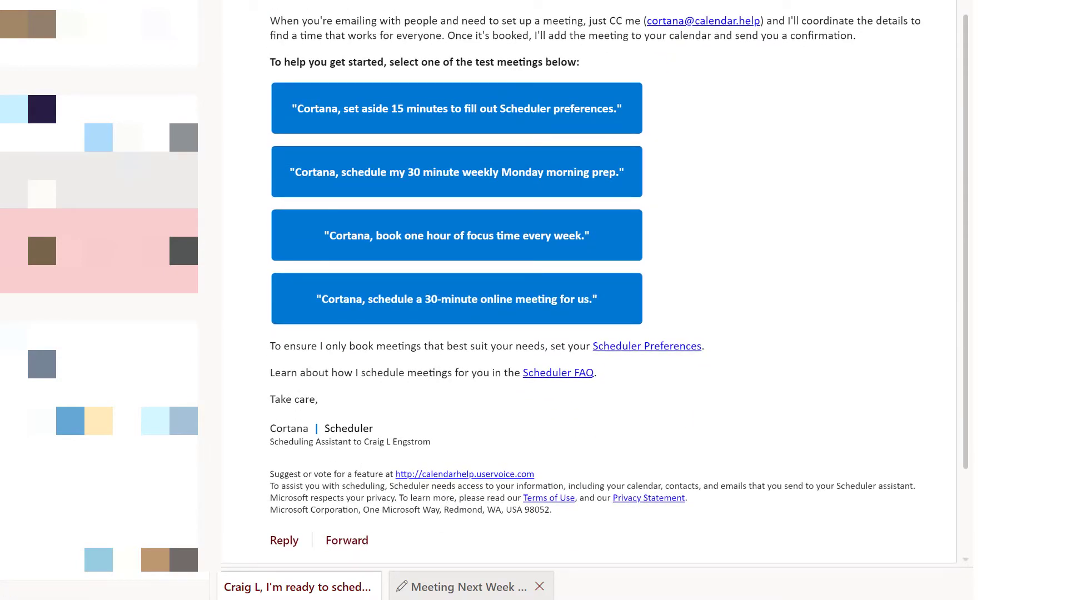
pyautogui.click(99, 180)
pyautogui.scroll(-2, 522, 308)
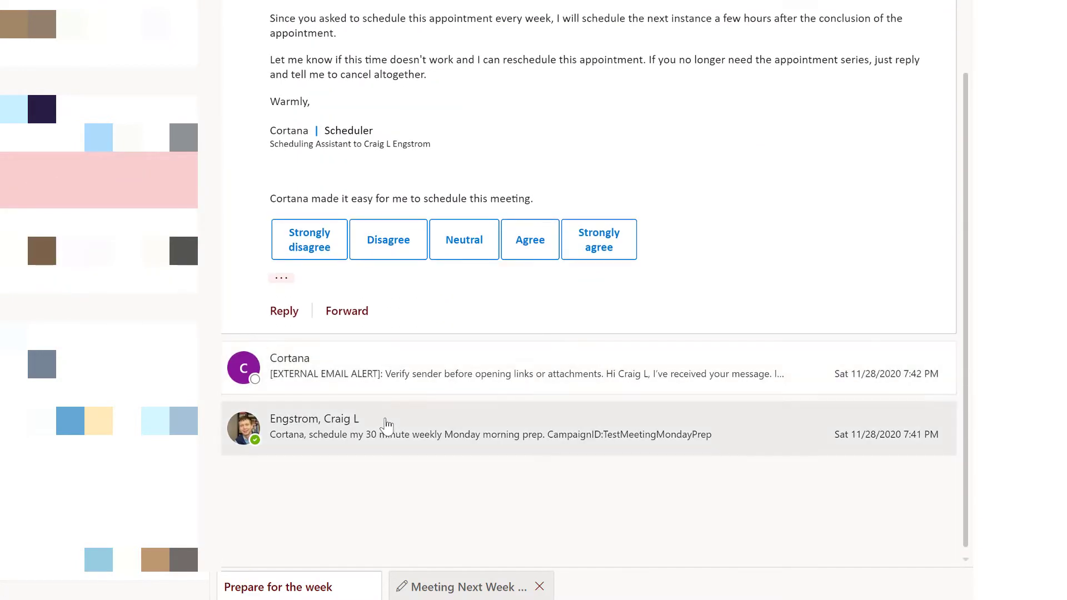
pyautogui.click(387, 425)
pyautogui.scroll(-2, 389, 444)
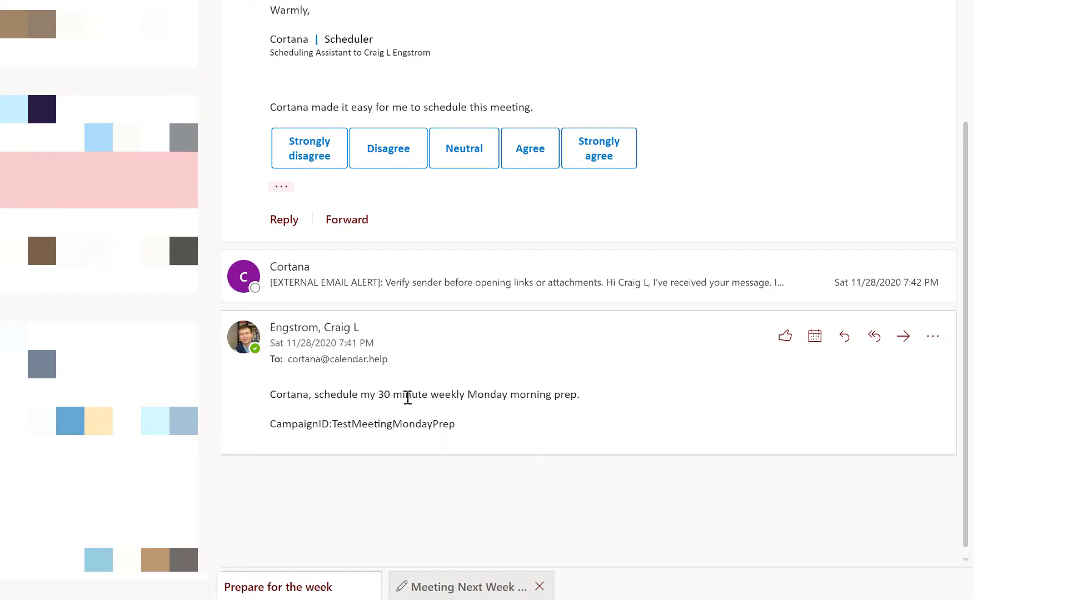
pyautogui.click(541, 303)
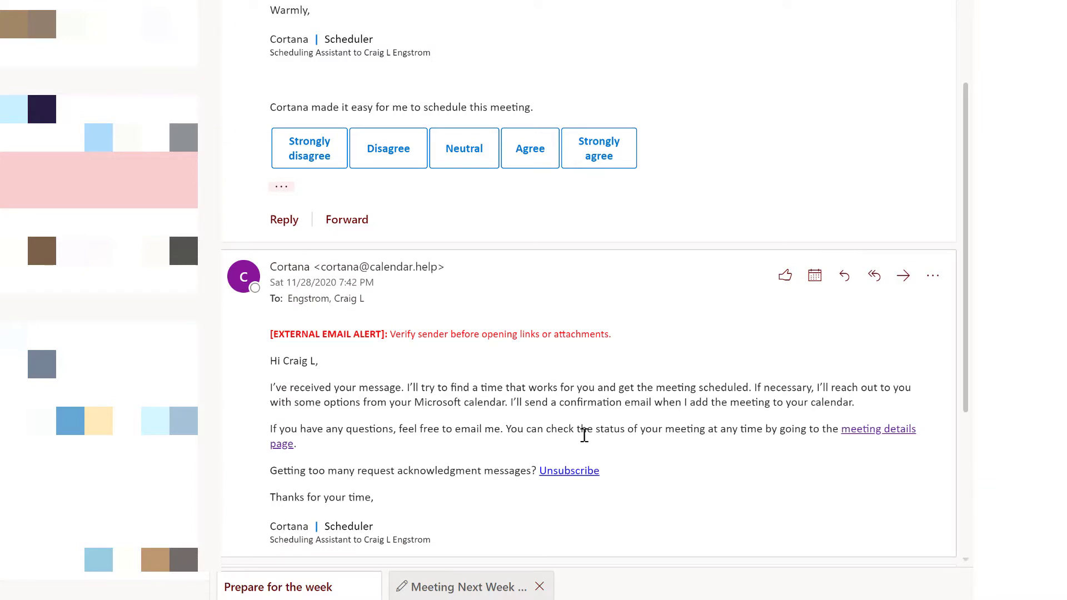
# Highlight the booked Monday, Nov 30, 9:00 AM time and the three alternative options.
pyautogui.scroll(3, 555, 387)
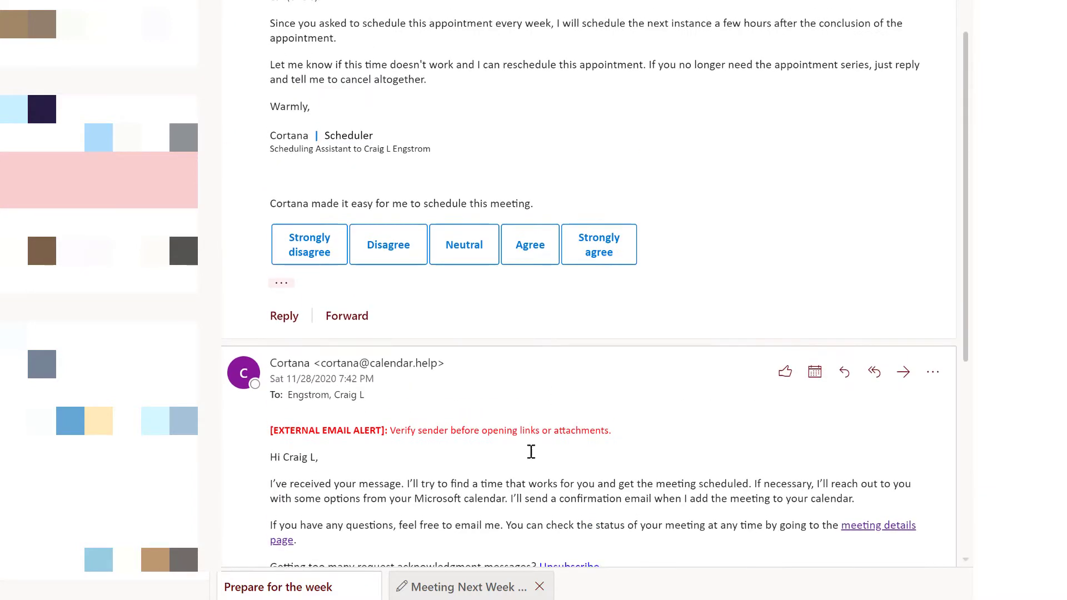
pyautogui.scroll(-3, 532, 453)
pyautogui.scroll(3, 714, 427)
pyautogui.scroll(1, 712, 431)
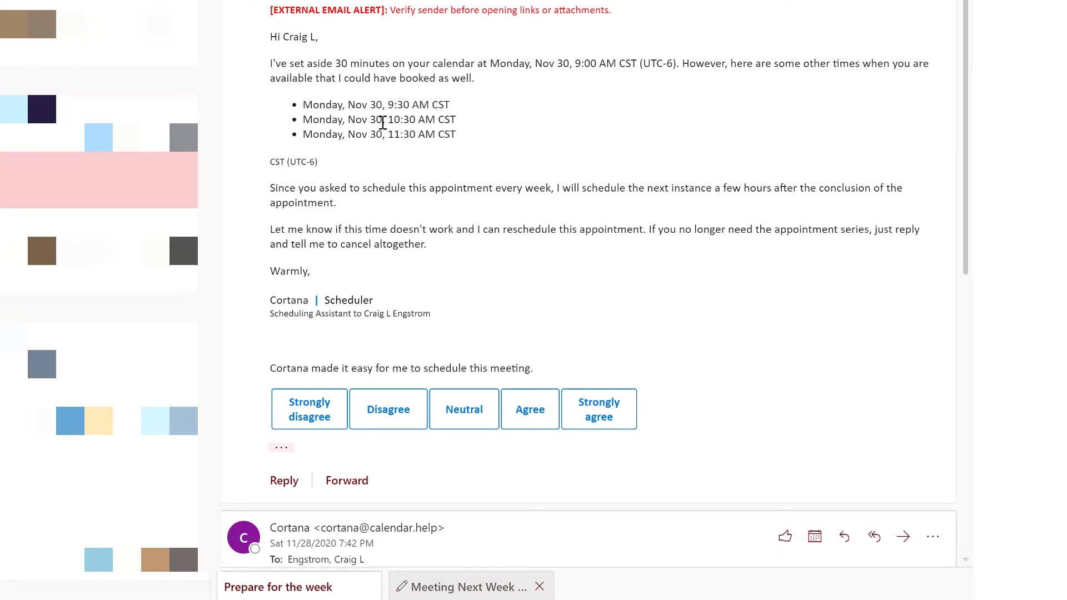
pyautogui.moveTo(524, 64); pyautogui.dragTo(617, 63)
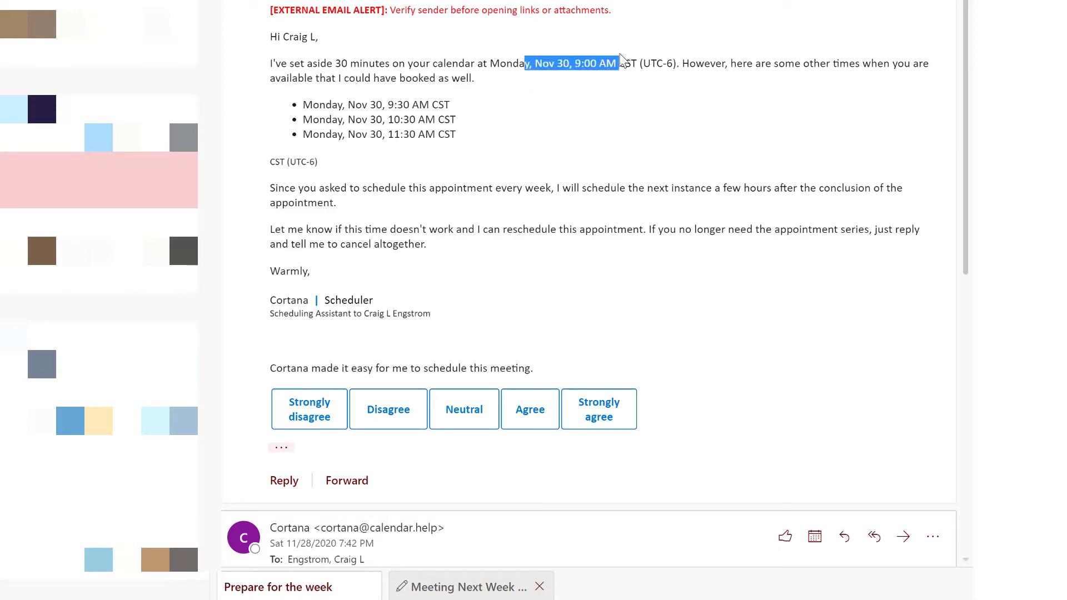
pyautogui.click(471, 118)
pyautogui.moveTo(457, 135); pyautogui.dragTo(302, 105)
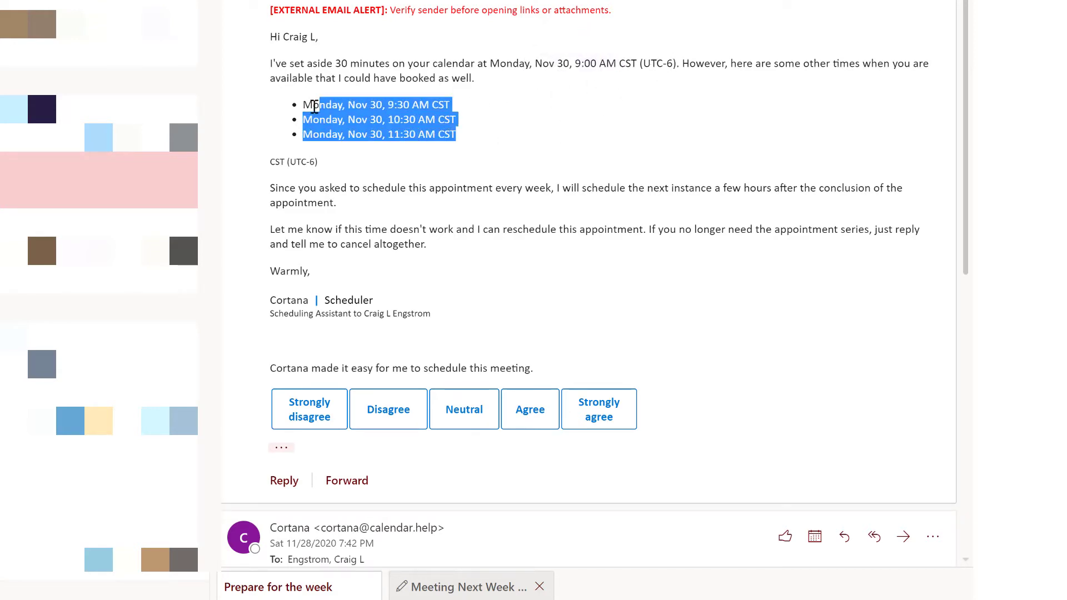
pyautogui.click(447, 154)
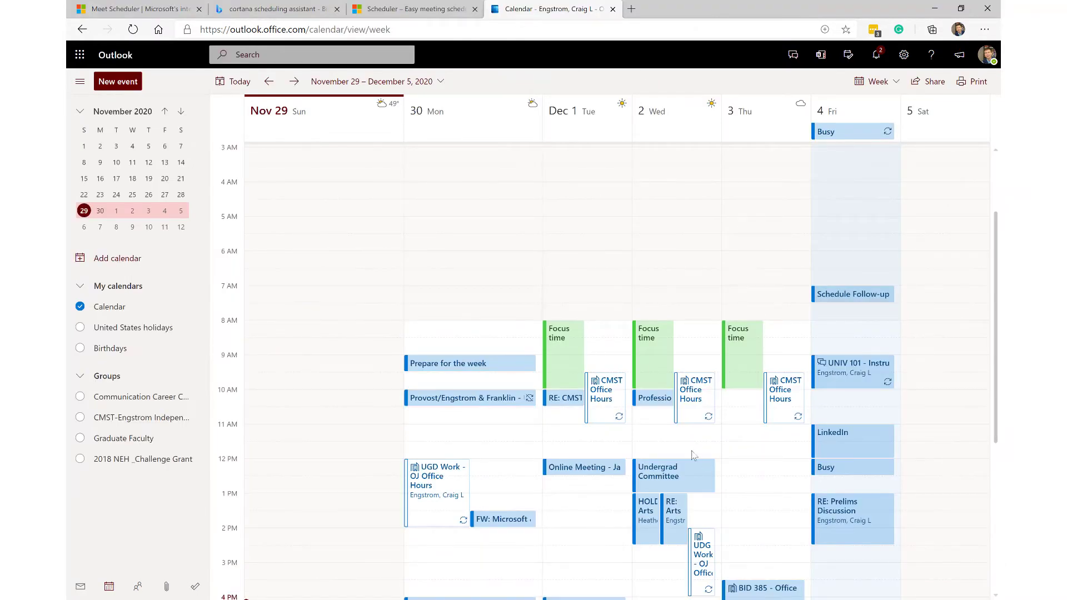
# Confirm Prepare for the week runs Monday 9:00–9:30 AM, browsing Nov 15–21 and back.
pyautogui.click(466, 364)
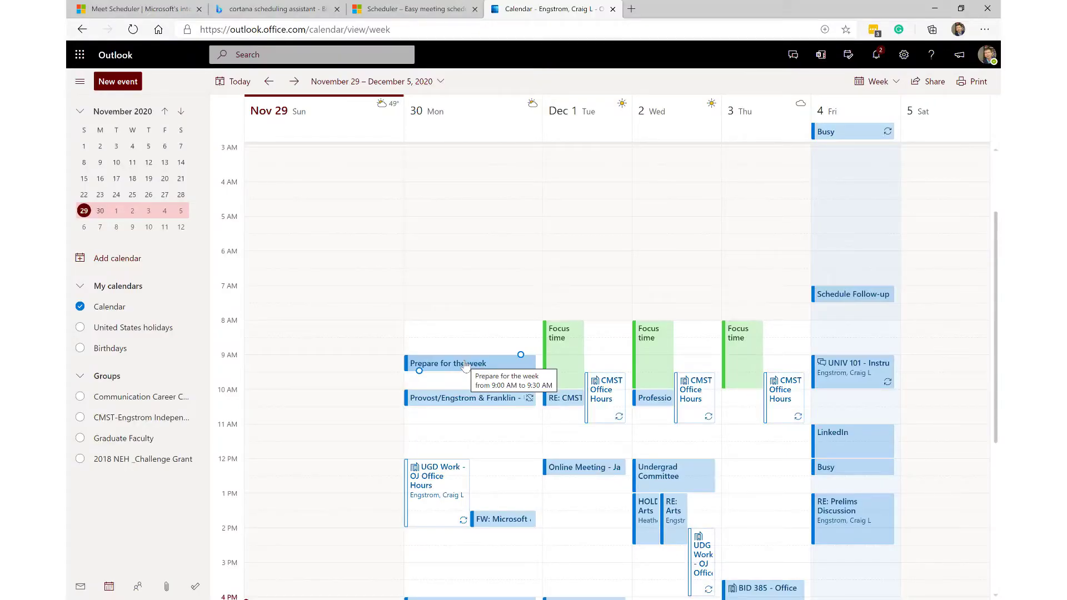
pyautogui.press('Escape')
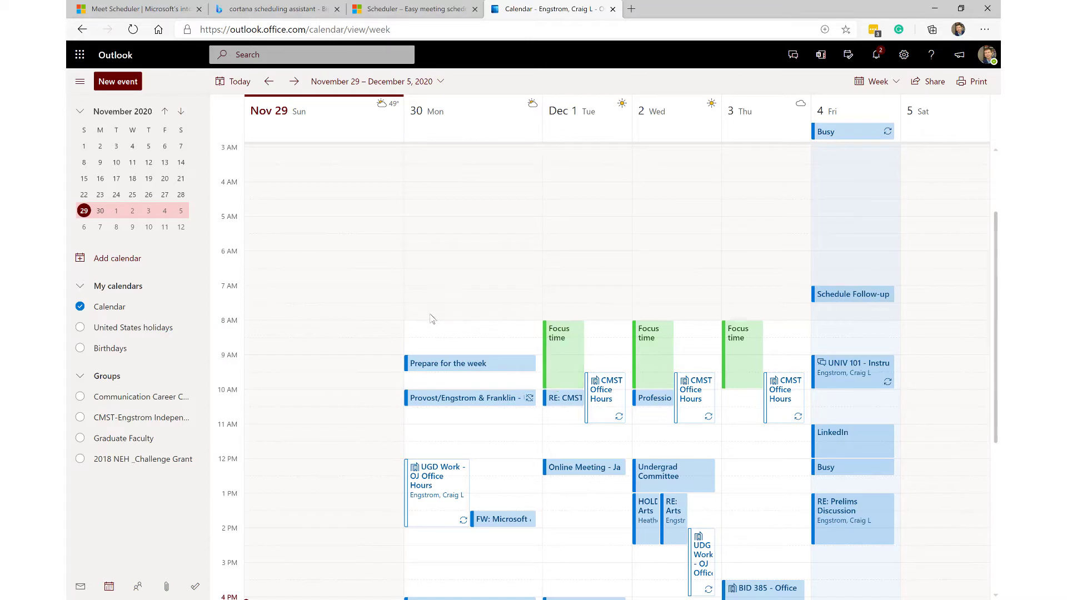
pyautogui.click(156, 183)
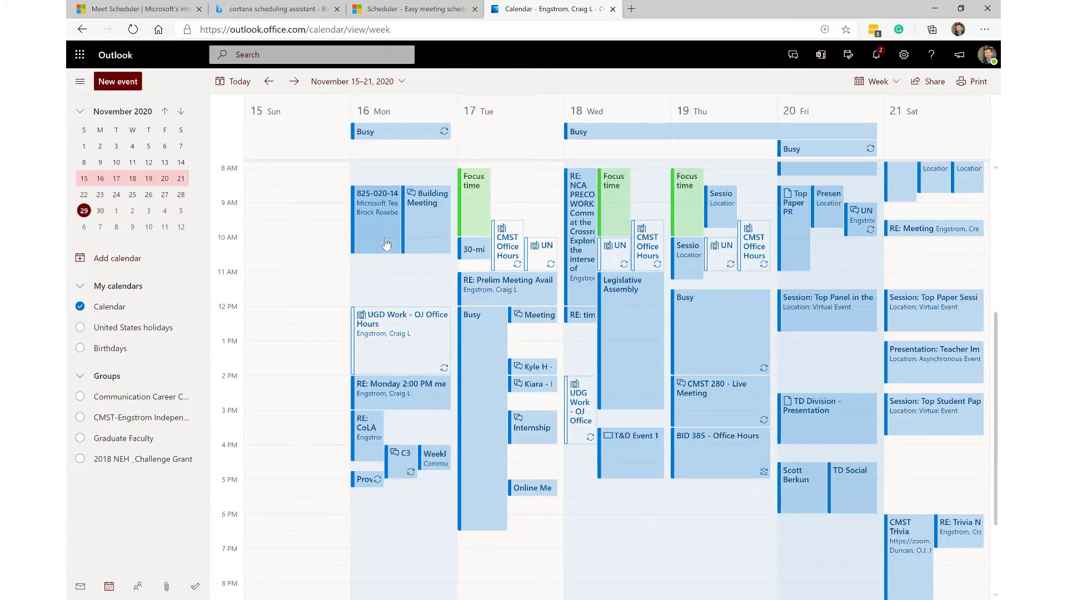
pyautogui.click(136, 218)
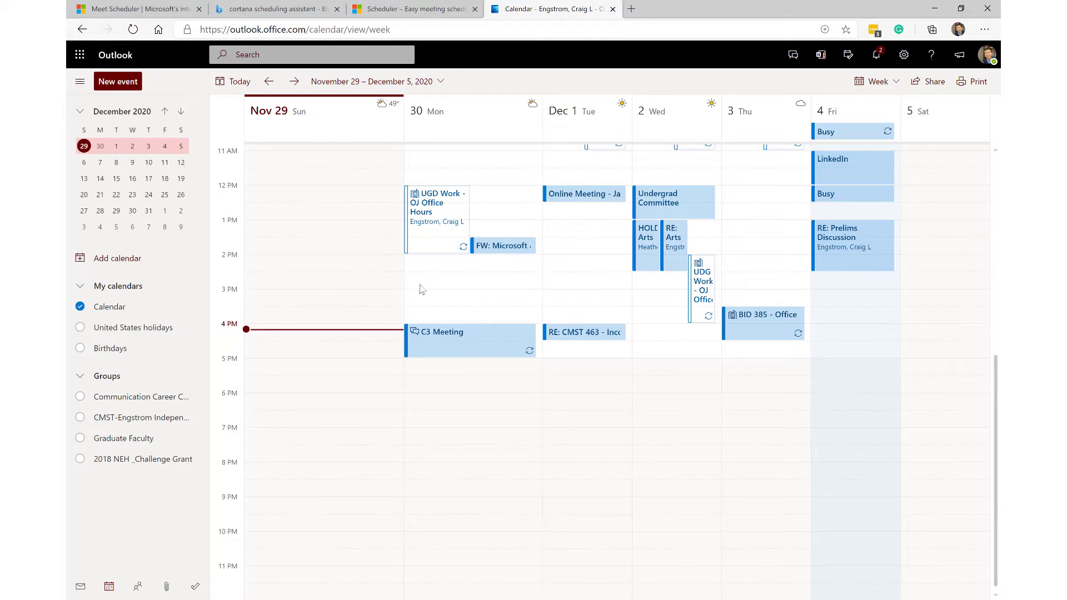
pyautogui.click(258, 7)
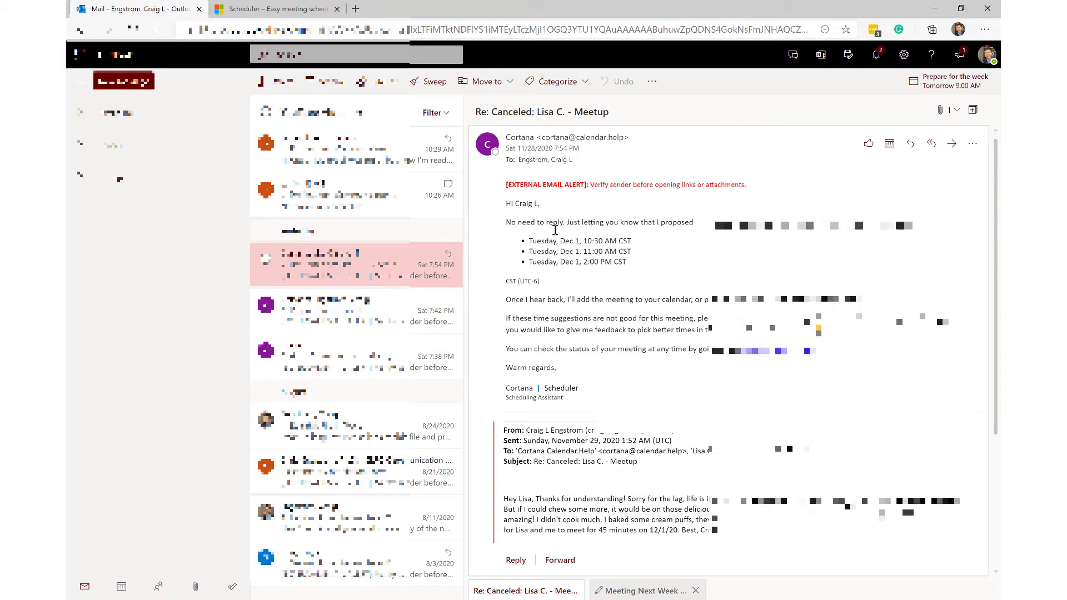
pyautogui.scroll(-1, 614, 392)
pyautogui.scroll(1, 614, 392)
pyautogui.scroll(-3, 607, 443)
pyautogui.scroll(3, 607, 443)
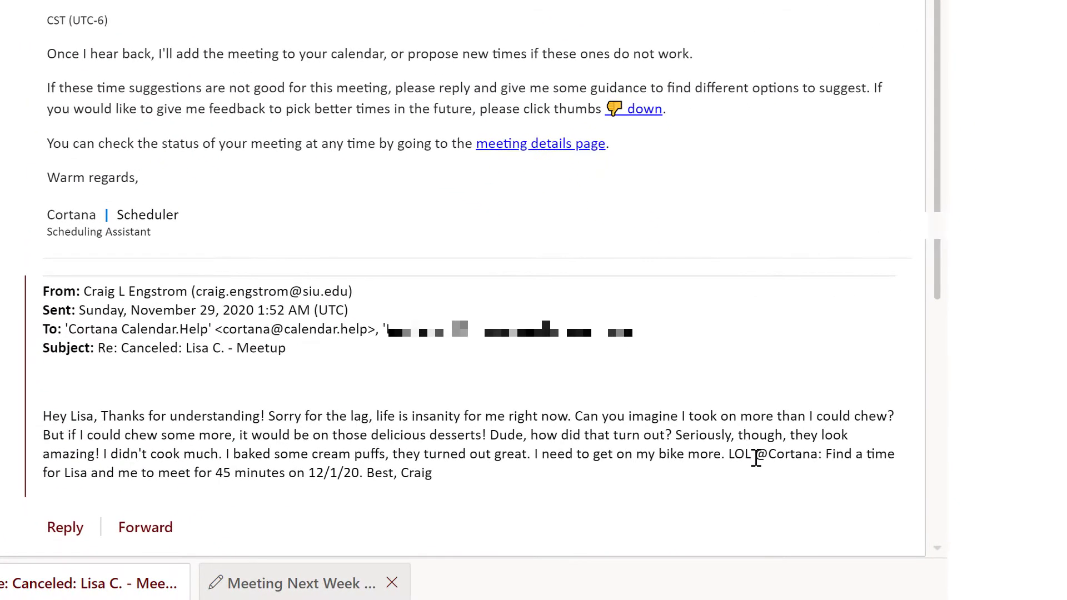
pyautogui.moveTo(873, 510); pyautogui.dragTo(935, 508)
pyautogui.moveTo(850, 451); pyautogui.dragTo(872, 483)
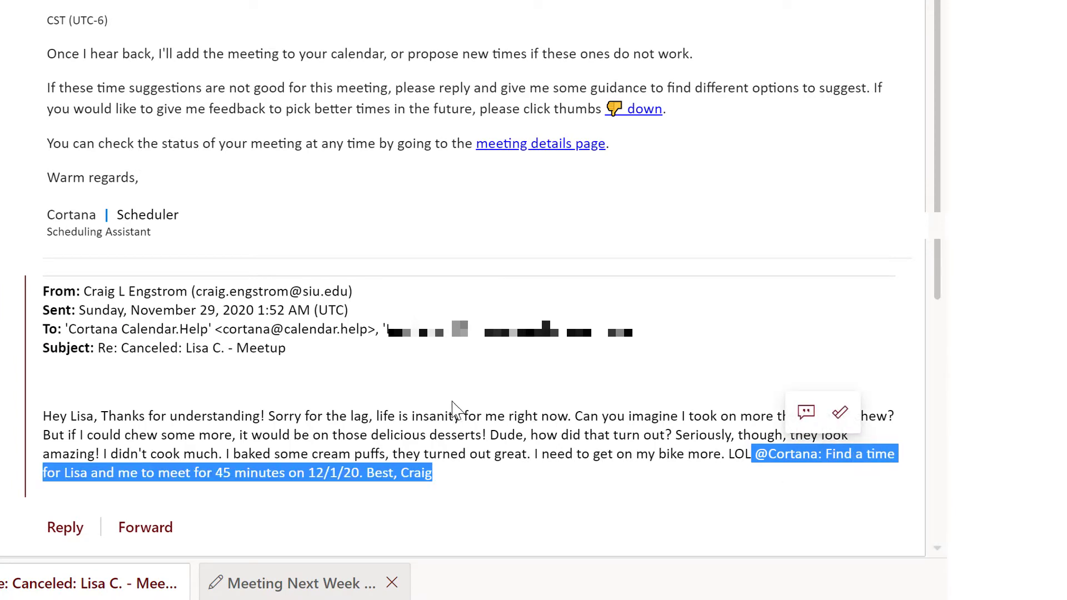
pyautogui.click(257, 31)
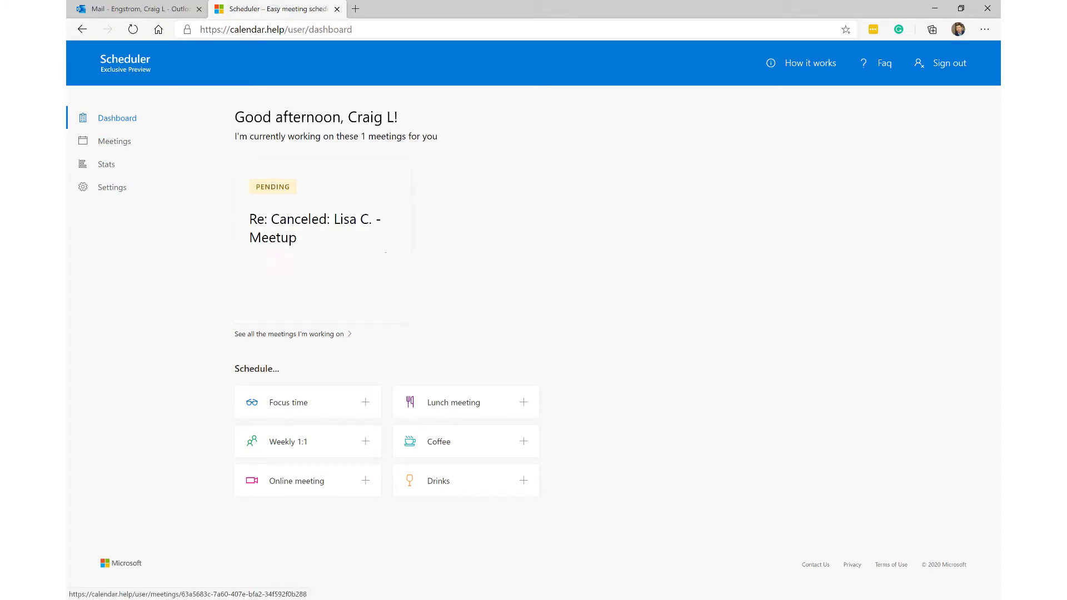
# Review the pending canceled meetup's details, then list all meetings from the dashboard.
pyautogui.click(374, 251)
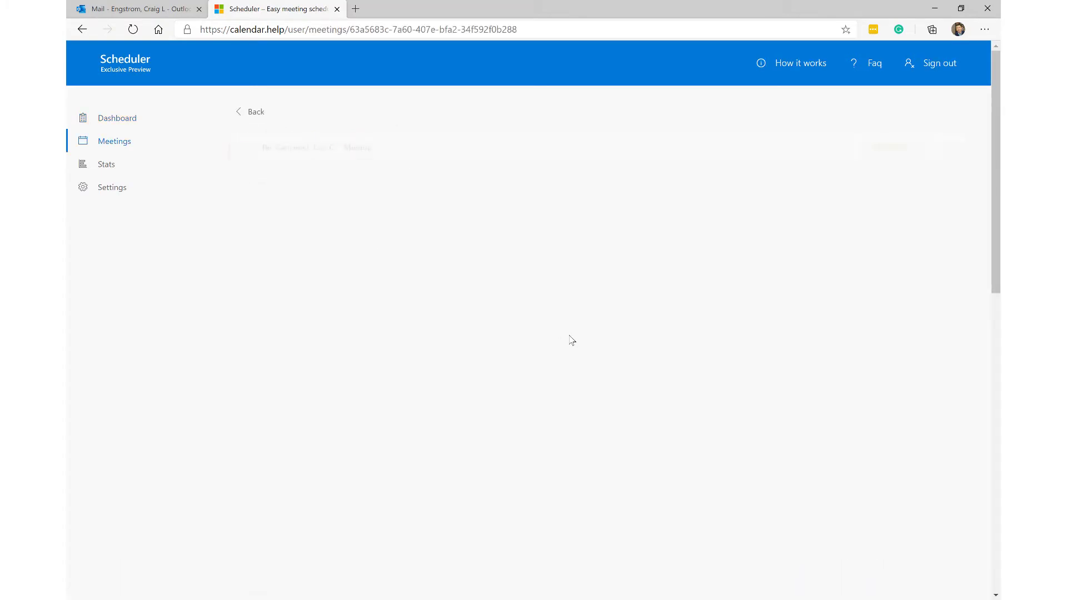
pyautogui.scroll(-8, 855, 428)
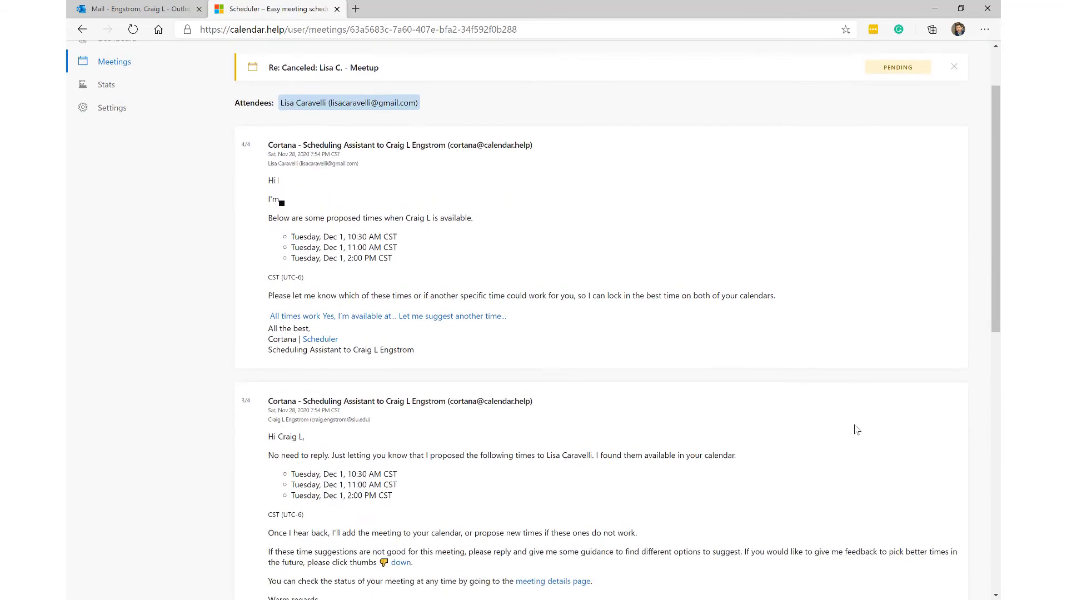
pyautogui.scroll(8, 861, 433)
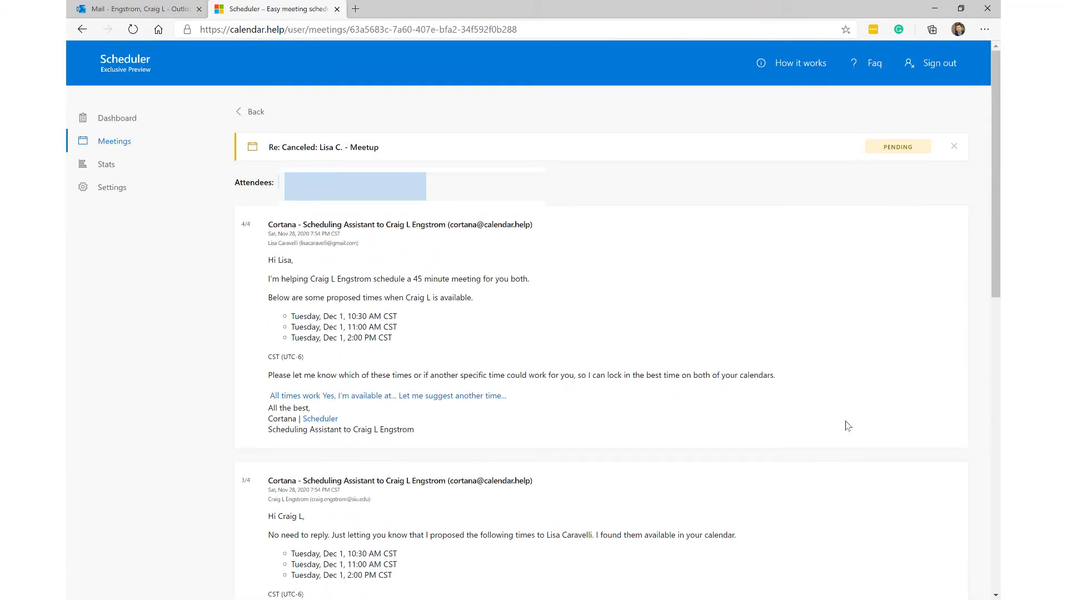
pyautogui.click(95, 121)
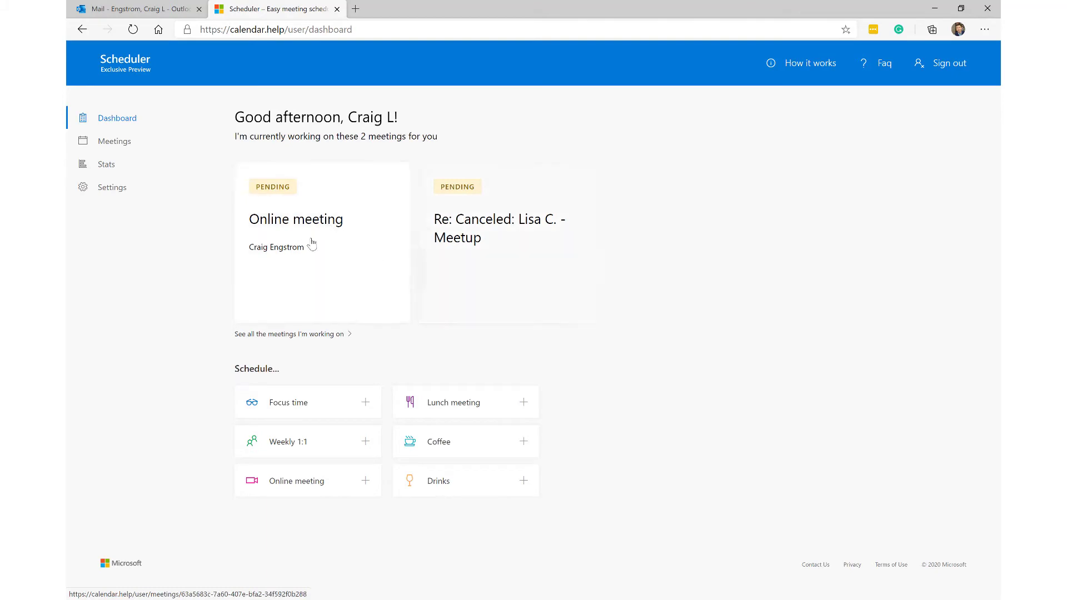
pyautogui.click(100, 143)
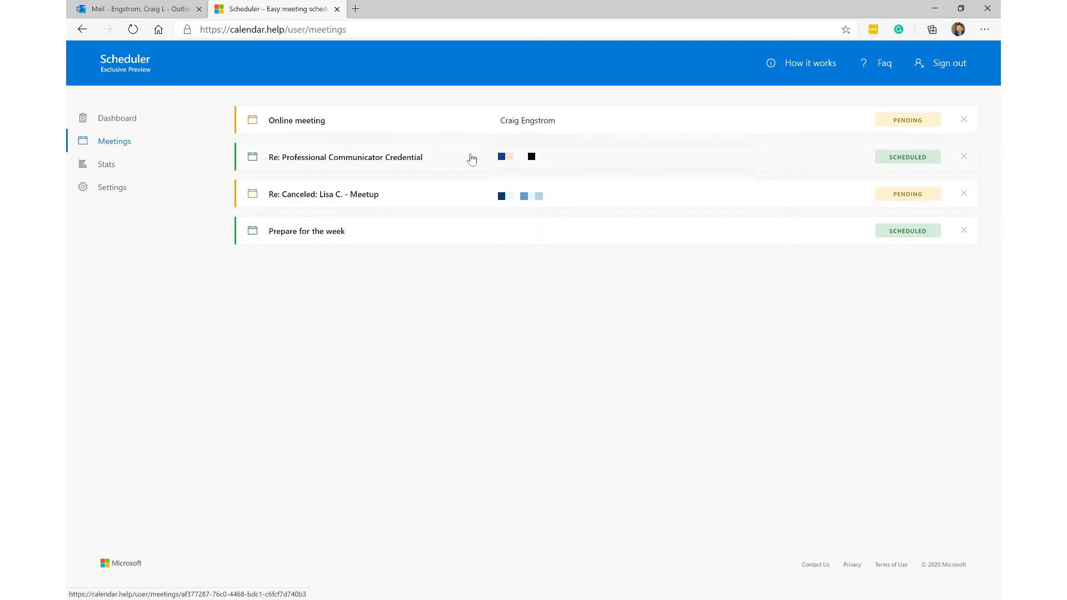
# Open the 'Meeting Next Week or Next for Semester Wrap Up?' draft and add a new line after its paragraph.
pyautogui.click(166, 8)
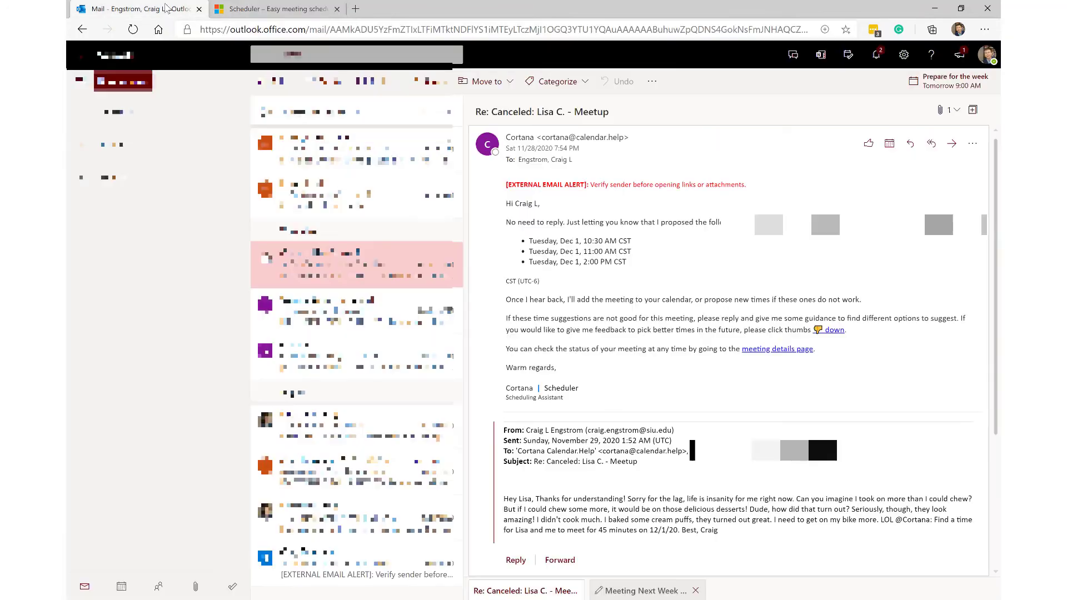
pyautogui.click(644, 590)
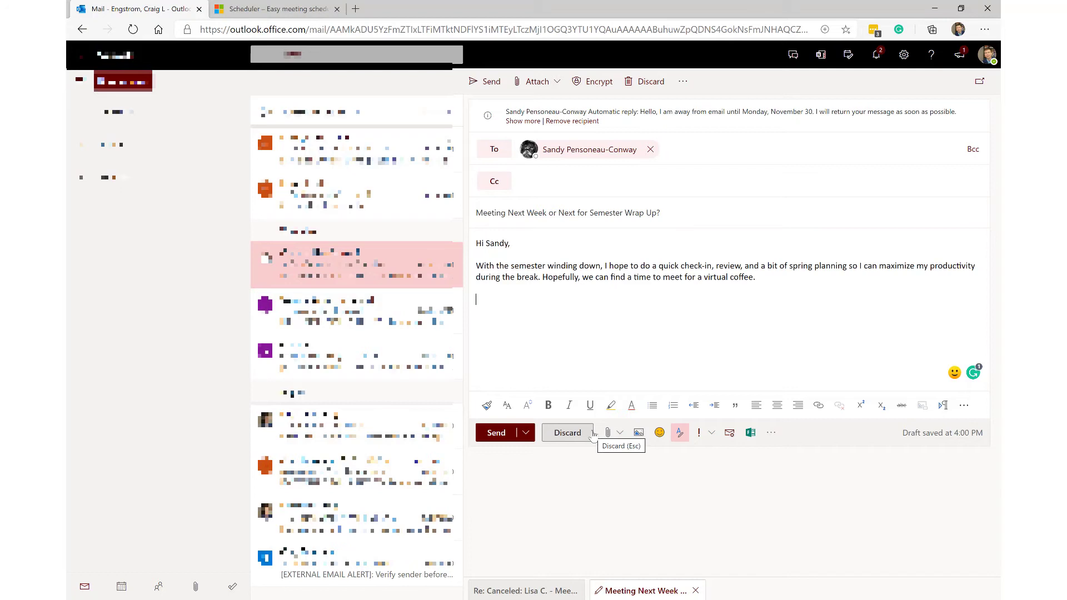
pyautogui.press('Return')
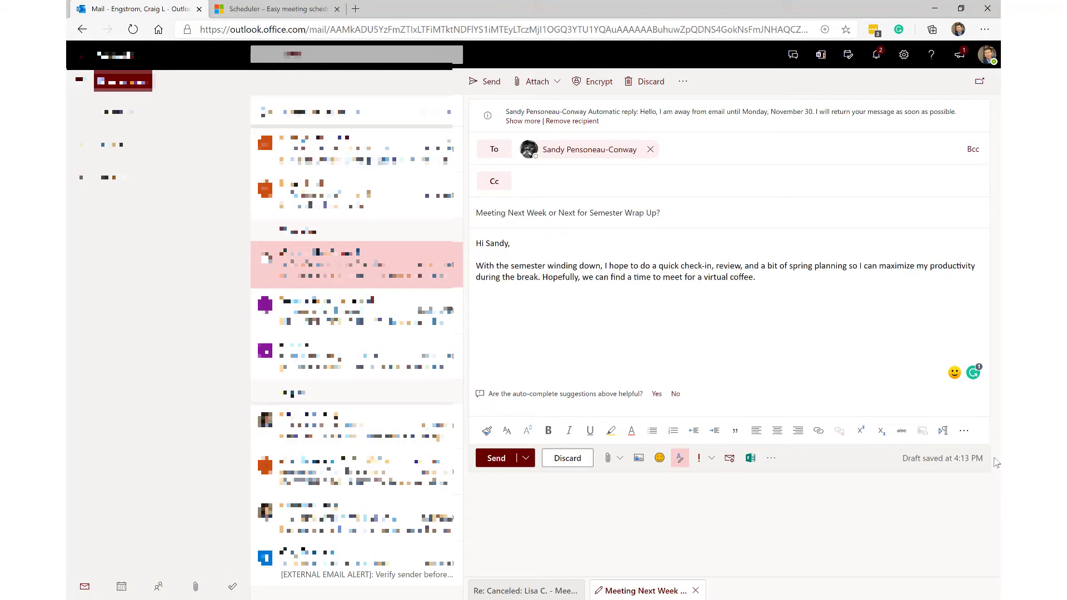
pyautogui.write('@co')
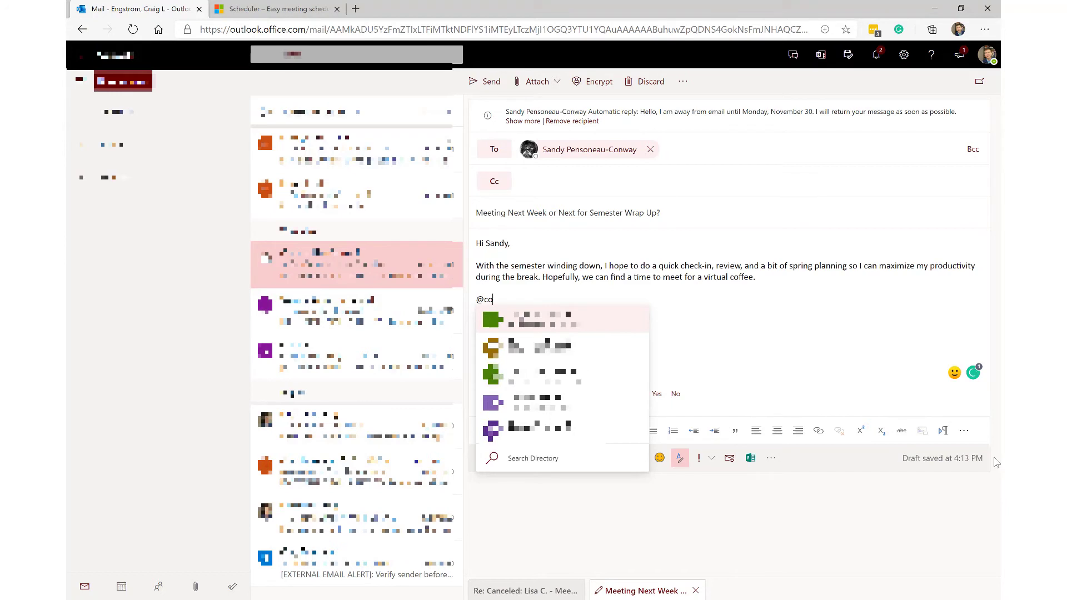
pyautogui.write('rta')
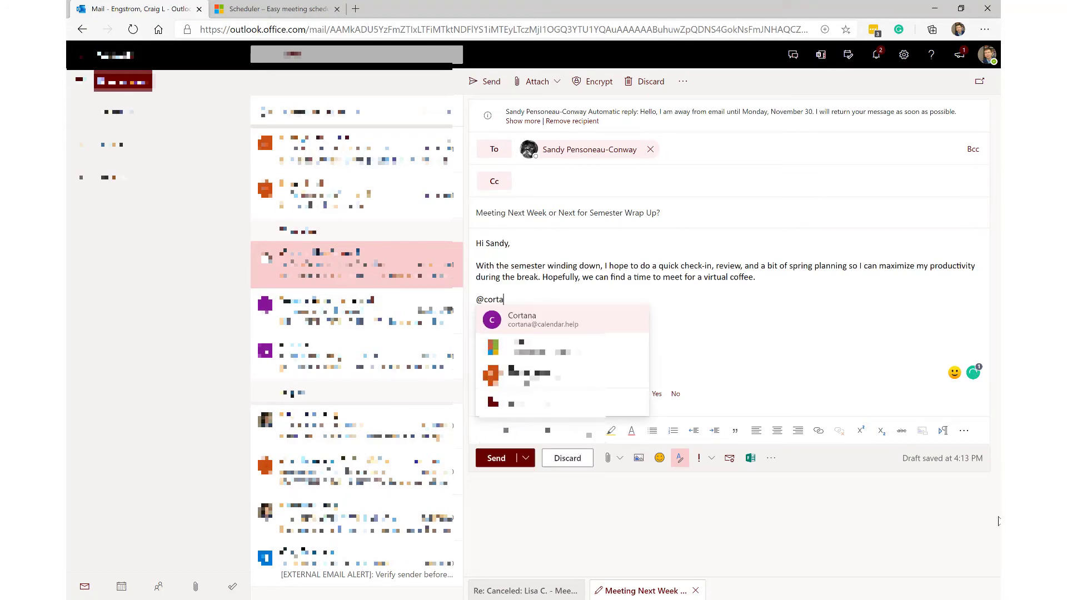
pyautogui.click(559, 324)
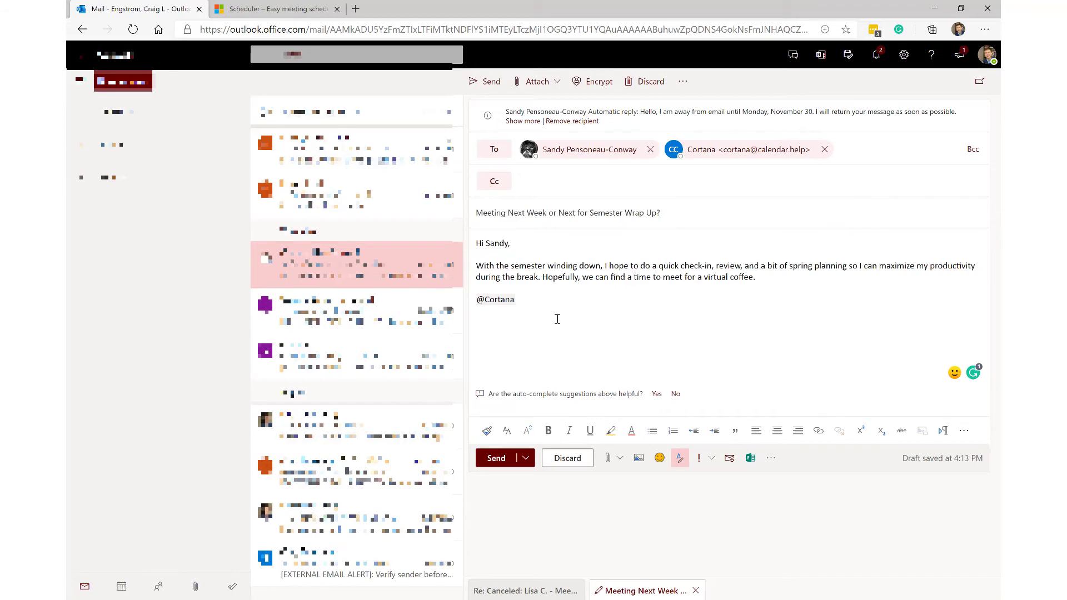
pyautogui.write(': Help me schedule a one-hour meeting with Sandy sometime in the next two weeks.  Best, Craig')
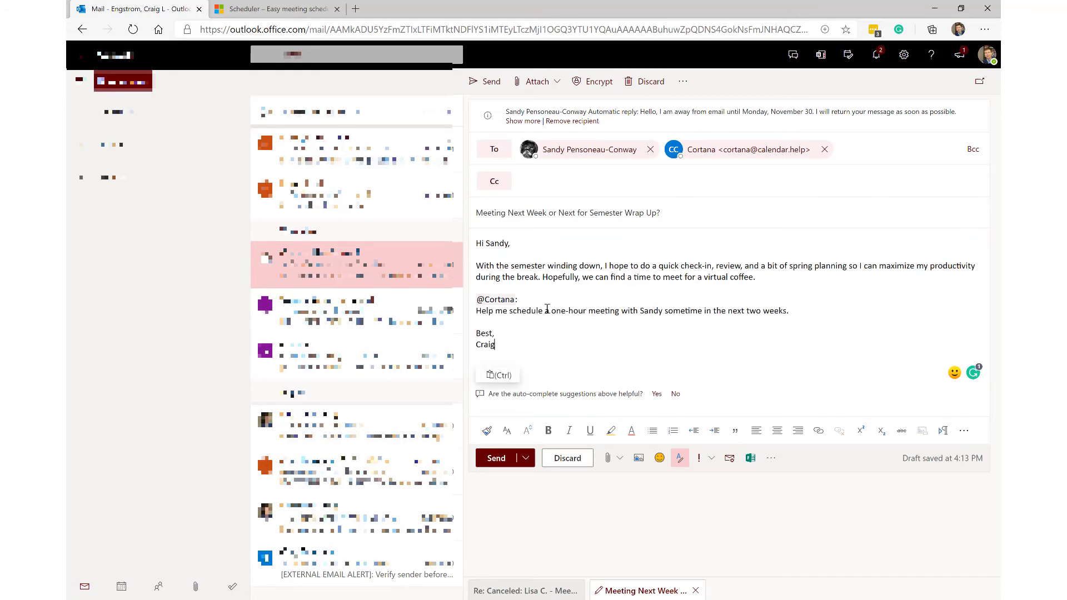
pyautogui.click(545, 299)
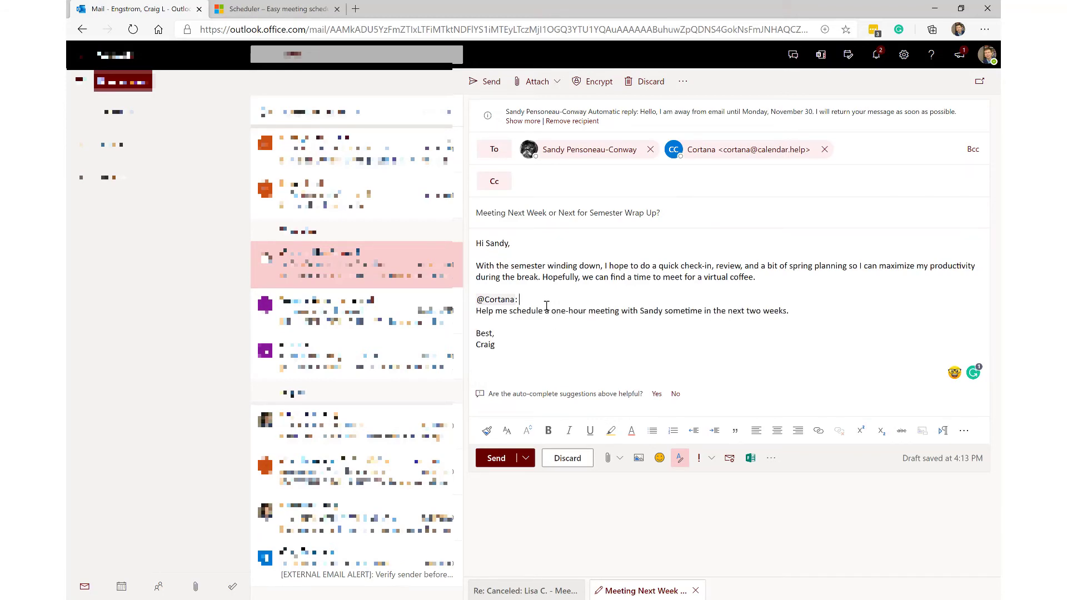
pyautogui.press('Delete')
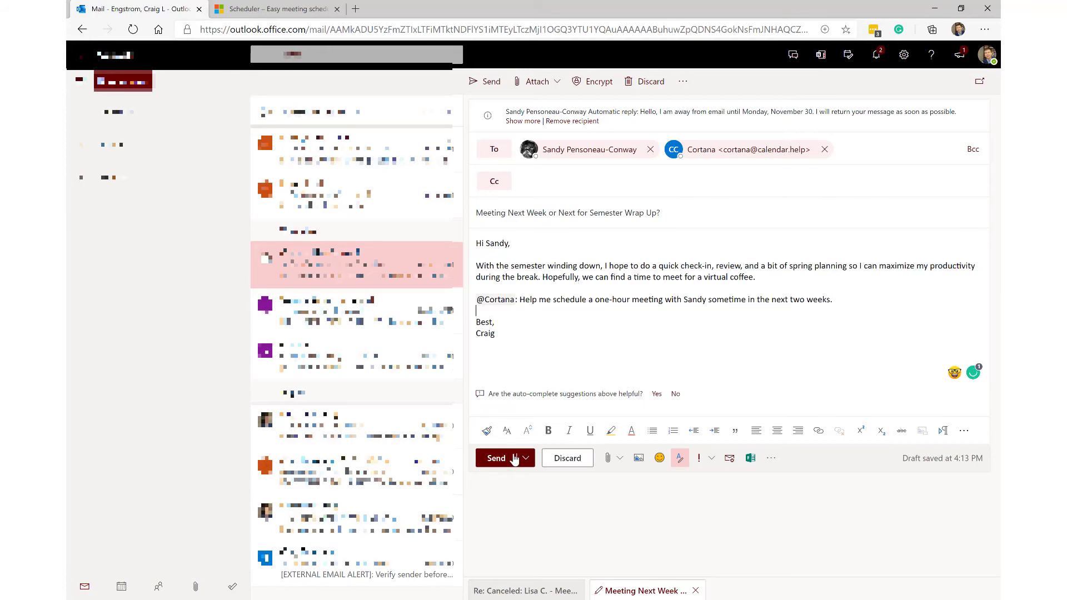
pyautogui.click(496, 458)
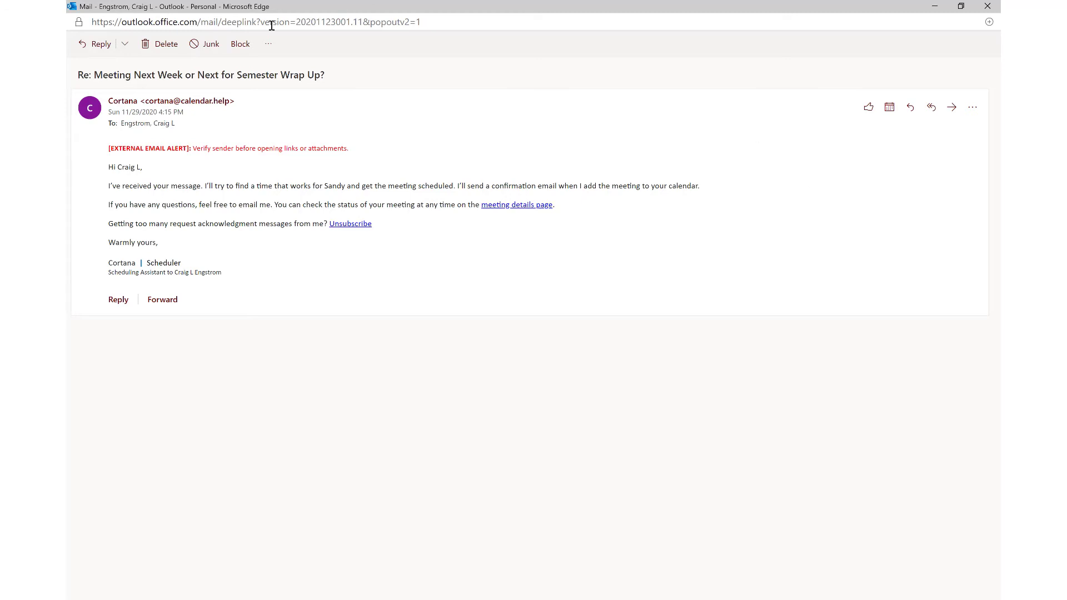
# Close the popout and highlight Cortana's booked time, Thu Dec 3 10:00 AM CST, plus the three alternatives.
pyautogui.click(992, 10)
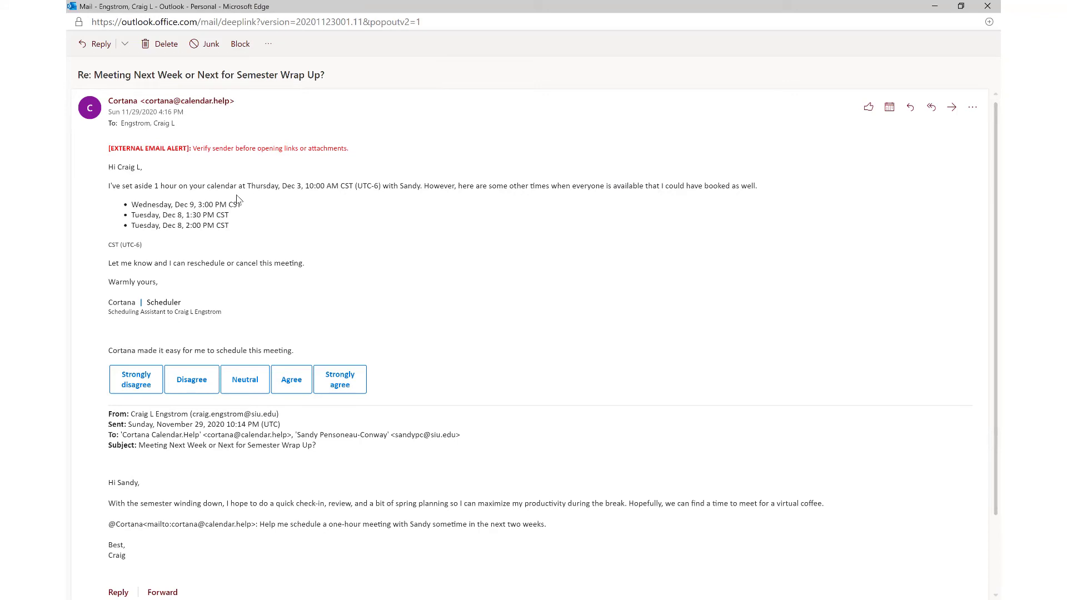
pyautogui.moveTo(251, 186); pyautogui.dragTo(347, 189)
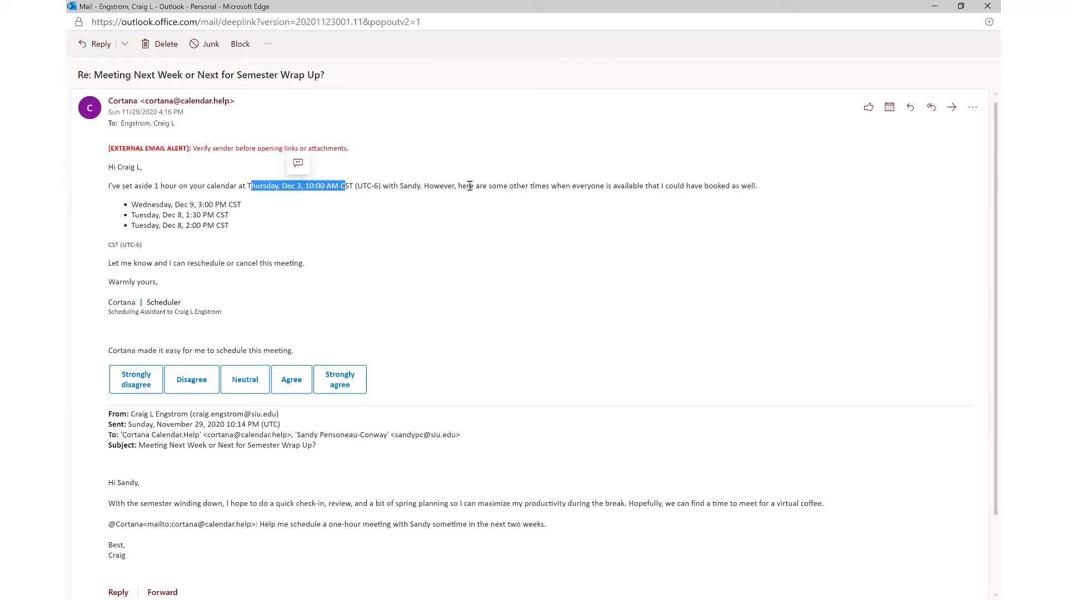
pyautogui.click(486, 185)
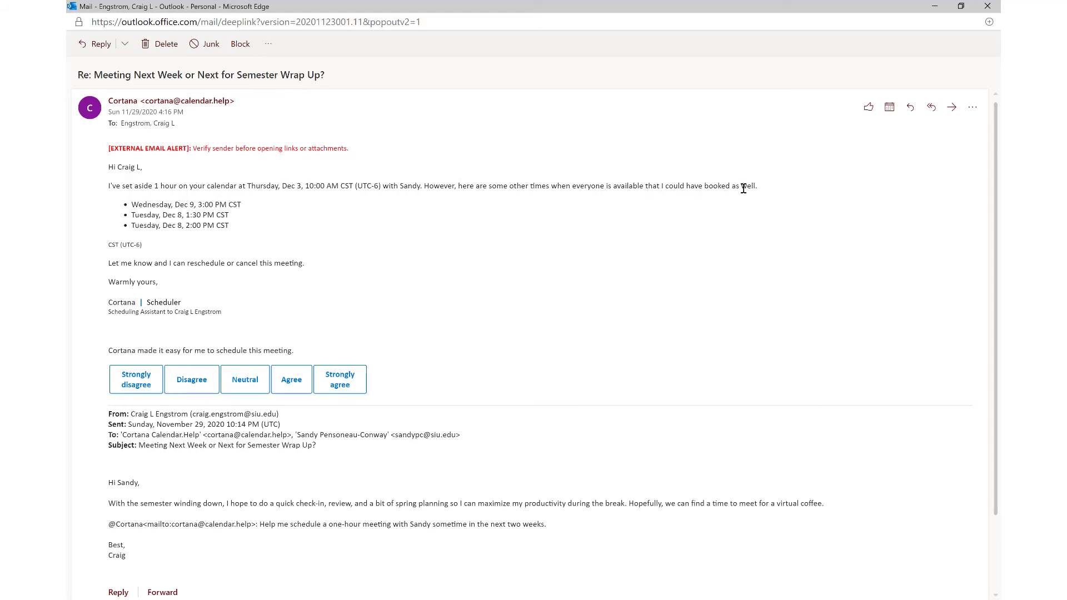
pyautogui.tripleClick(254, 225)
pyautogui.moveTo(199, 213); pyautogui.dragTo(161, 207)
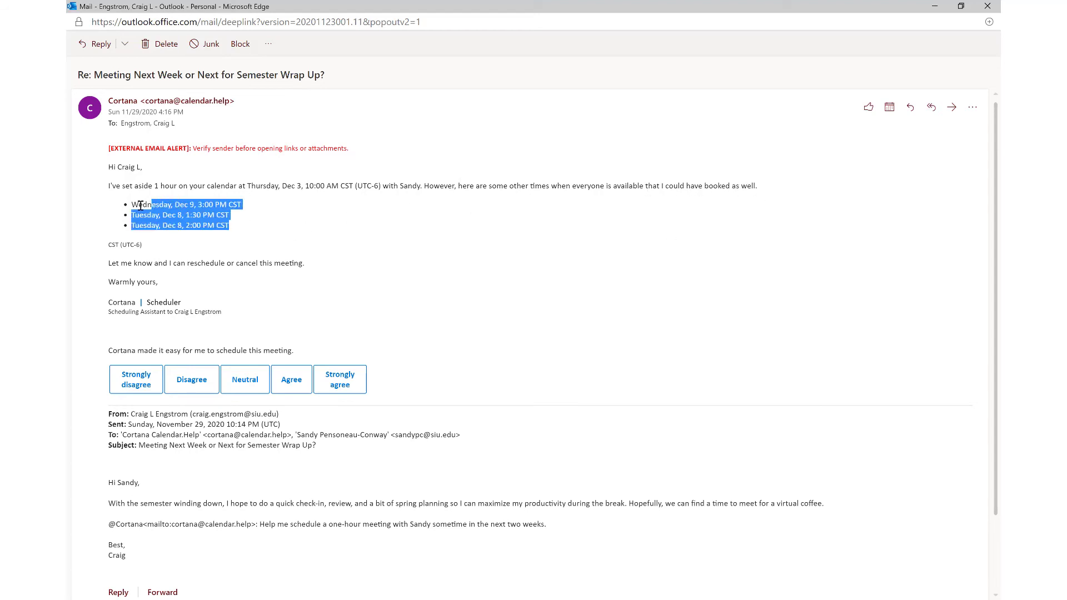
pyautogui.click(964, 362)
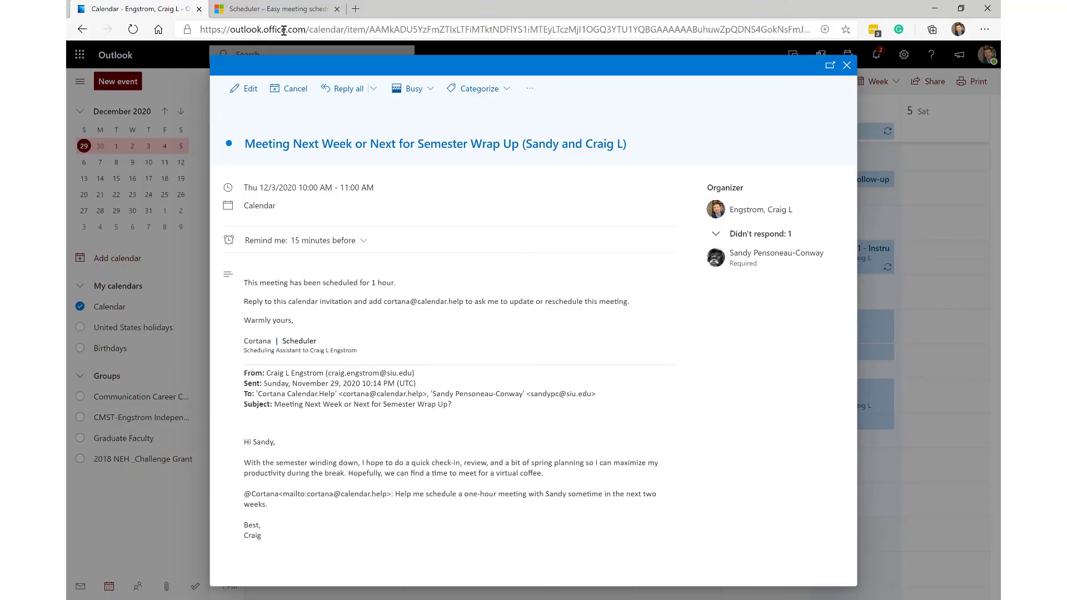
# Switch to the Microsoft Scheduler browser tab to see its meetings list.
pyautogui.click(284, 10)
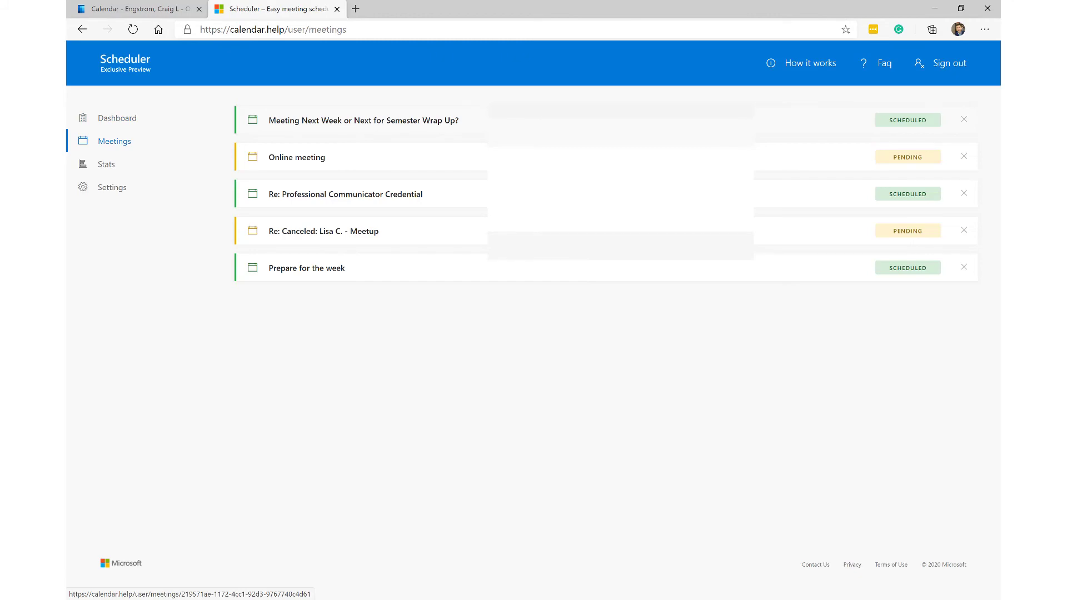
# Open 'Meeting Next Week or Next for Semester Wrap Up?' and scroll through its email thread.
pyautogui.click(611, 120)
pyautogui.scroll(-10, 762, 395)
pyautogui.scroll(3, 812, 407)
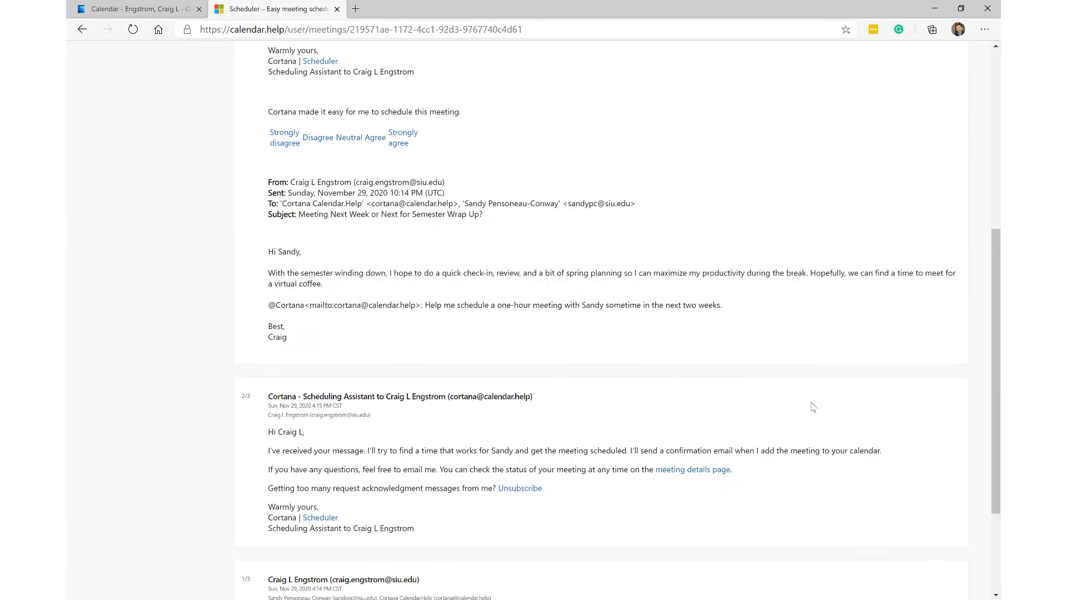